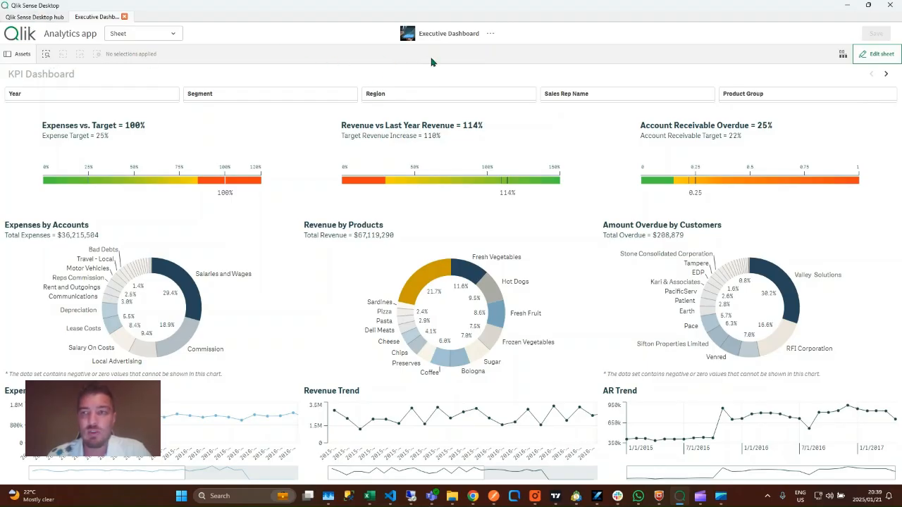
# Switch the Executive Dashboard's KPI Dashboard sheet into edit mode
pyautogui.click(874, 54)
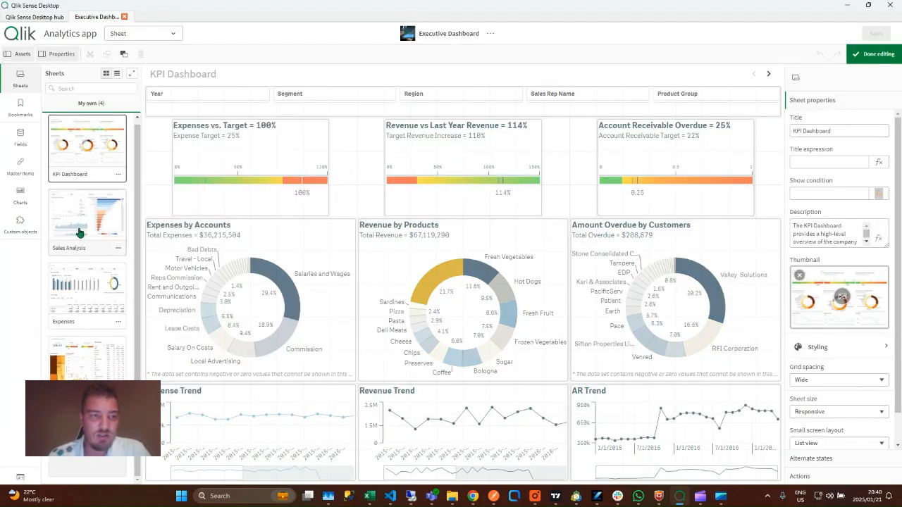
# Add two blank sheets, open My new sheet (1), and delete the extra one
pyautogui.click(87, 443)
pyautogui.click(87, 442)
pyautogui.click(94, 350)
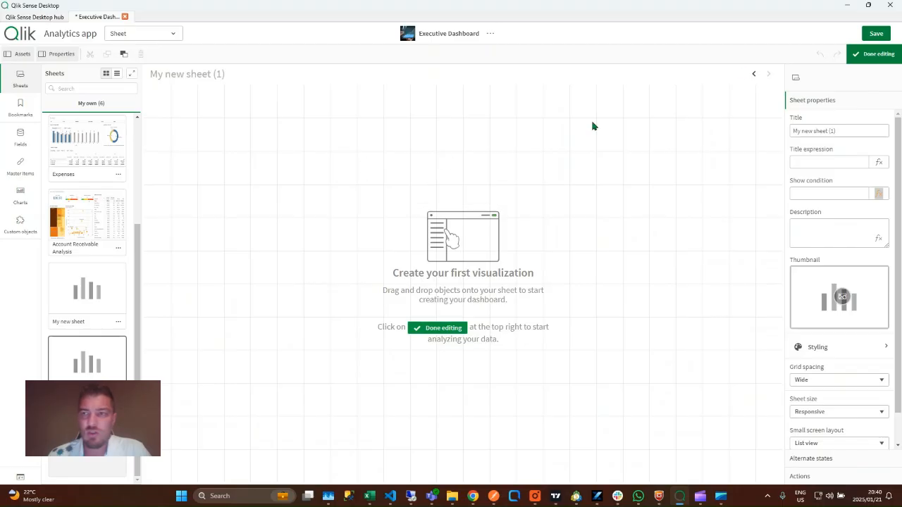
pyautogui.click(118, 321)
pyautogui.click(117, 418)
pyautogui.click(331, 282)
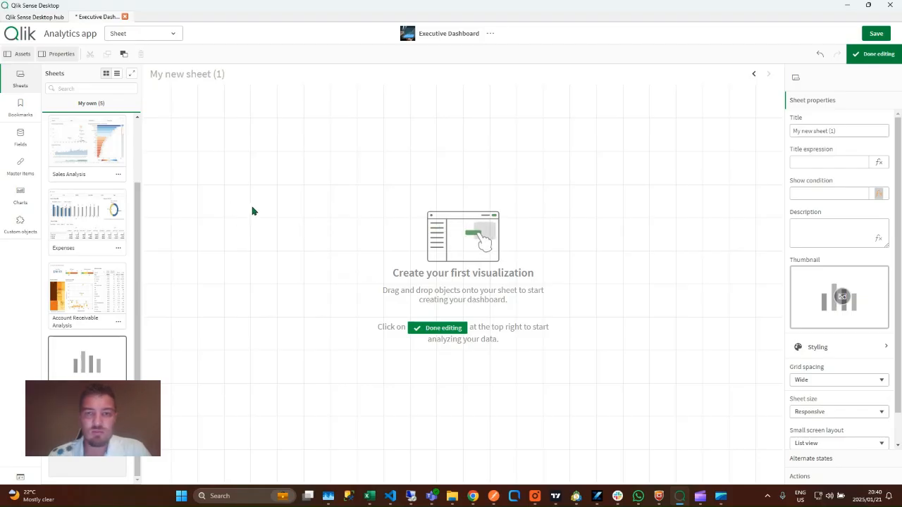
# Search custom objects for 'tab' and expand the Qlik Visualization bundle
pyautogui.click(20, 223)
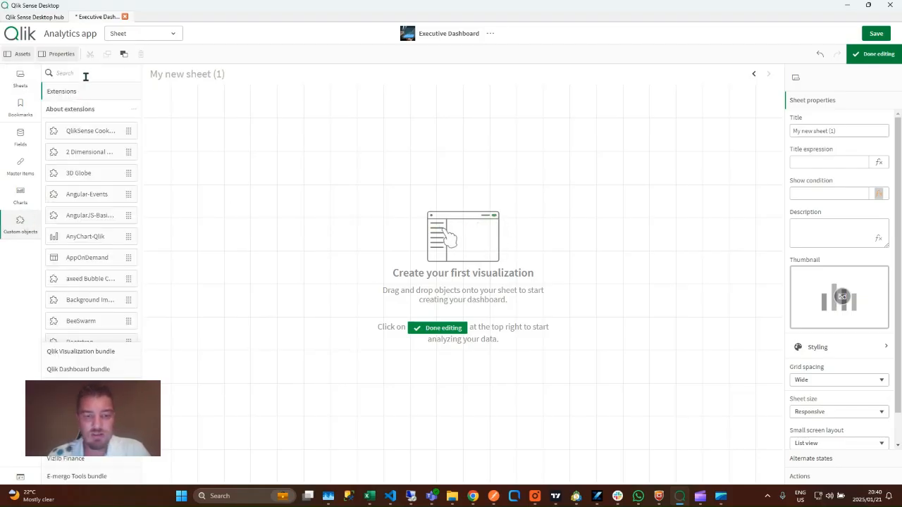
pyautogui.click(86, 73)
pyautogui.write('tab')
pyautogui.click(100, 350)
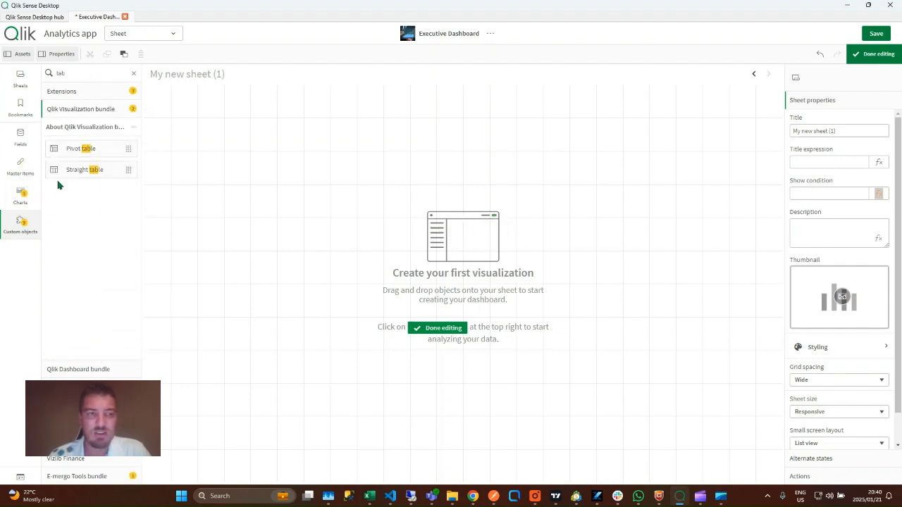
# Place a wide straight table and add all six Calendar fields, Fiscal Quarter through YYYYMM, as columns
pyautogui.moveTo(87, 171); pyautogui.dragTo(296, 176)
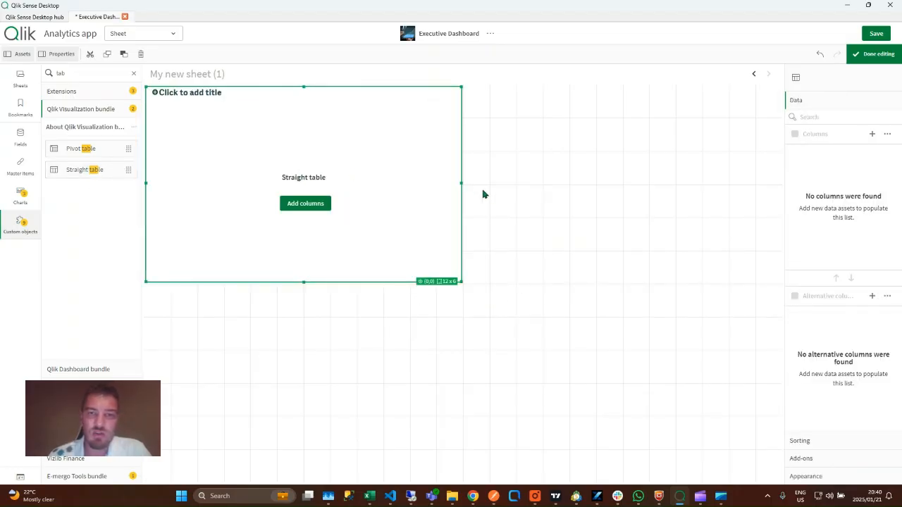
pyautogui.moveTo(460, 183); pyautogui.dragTo(567, 183)
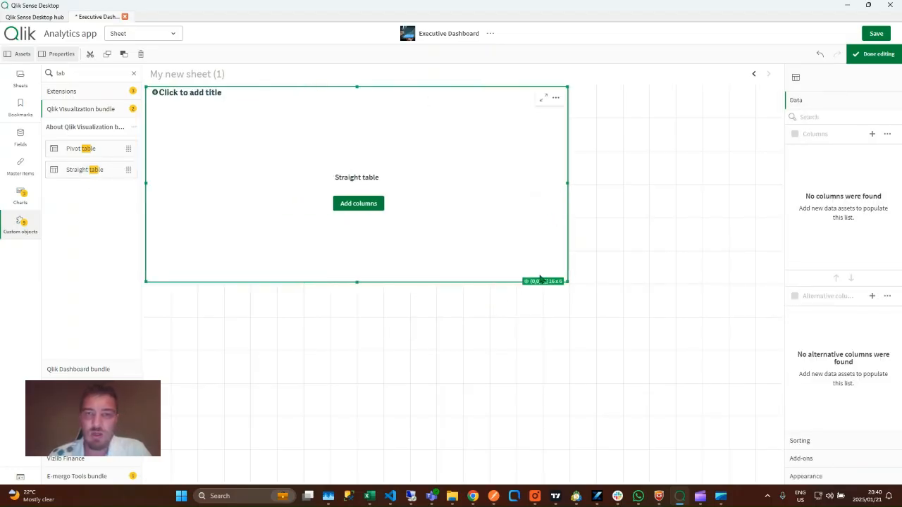
pyautogui.click(347, 206)
pyautogui.click(382, 224)
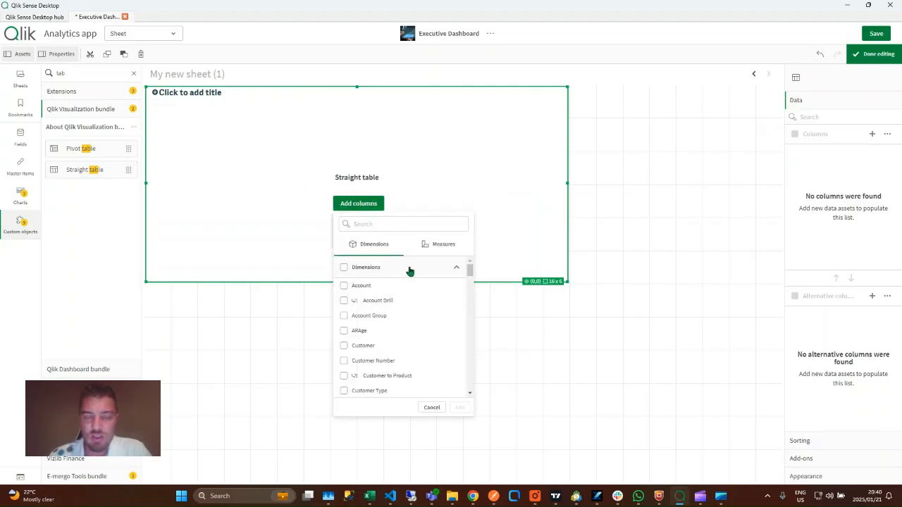
pyautogui.click(409, 271)
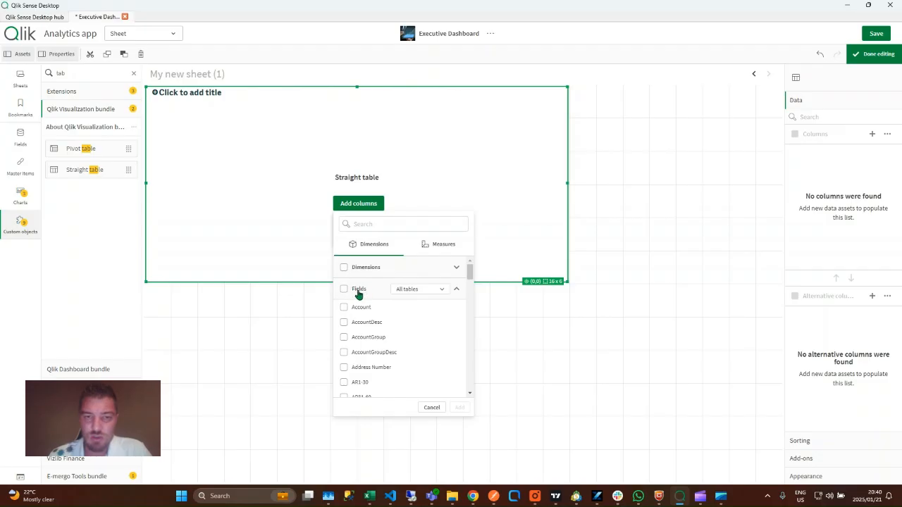
pyautogui.click(438, 291)
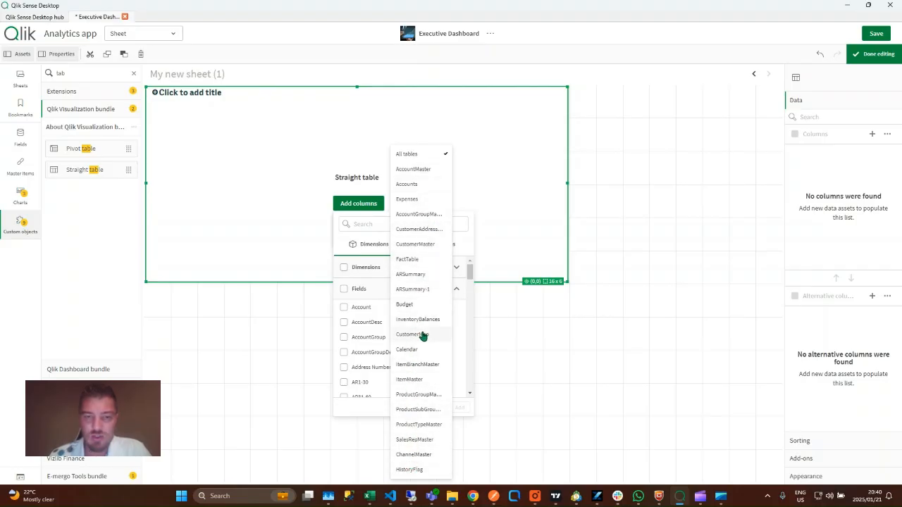
pyautogui.click(416, 351)
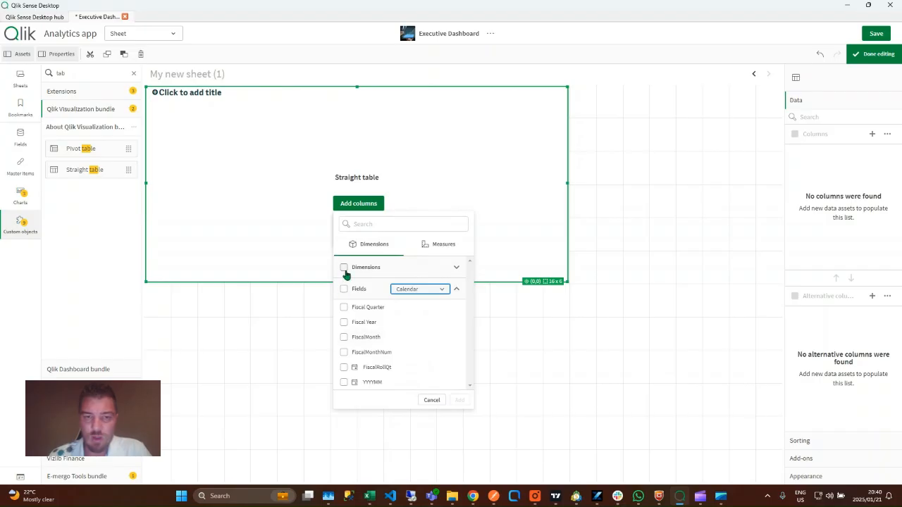
pyautogui.click(344, 289)
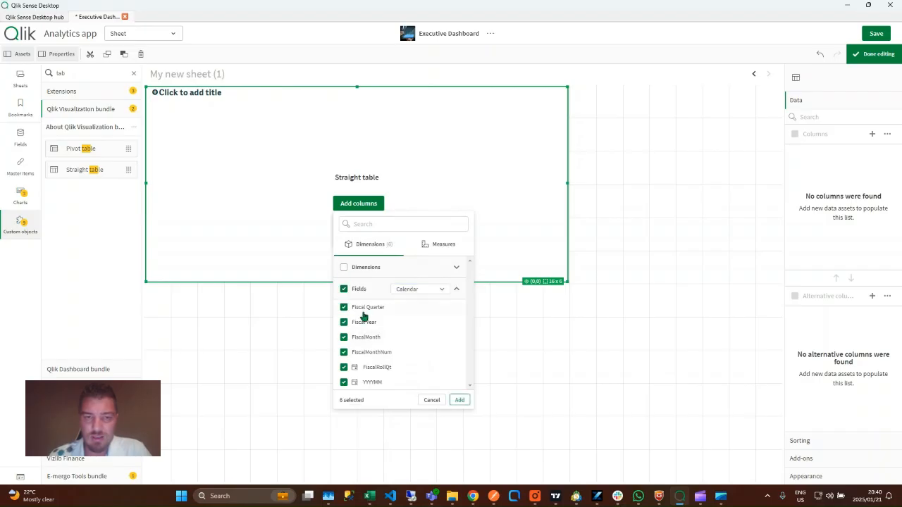
pyautogui.click(459, 400)
pyautogui.moveTo(568, 186); pyautogui.dragTo(631, 195)
pyautogui.click(432, 319)
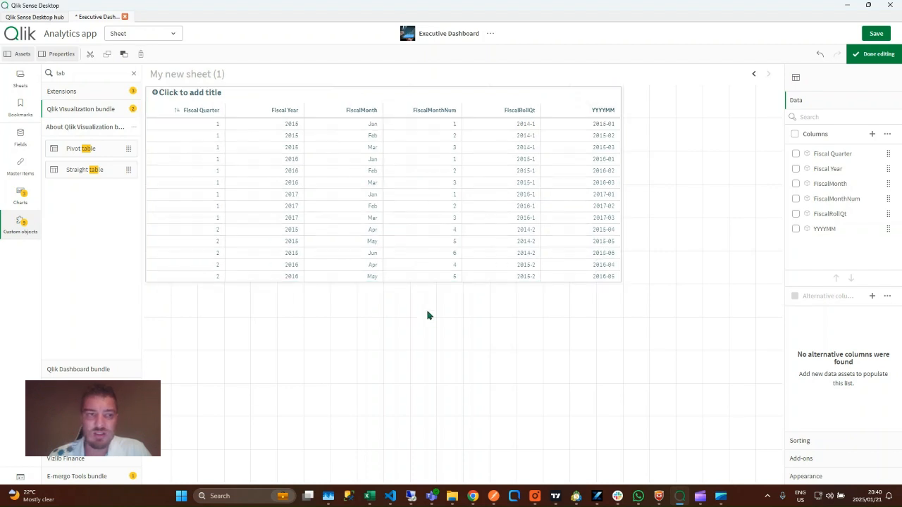
# Place a new table below the first, widen it to 18 columns, and filter fields to Calendar
pyautogui.click(20, 194)
pyautogui.moveTo(91, 140); pyautogui.dragTo(380, 341)
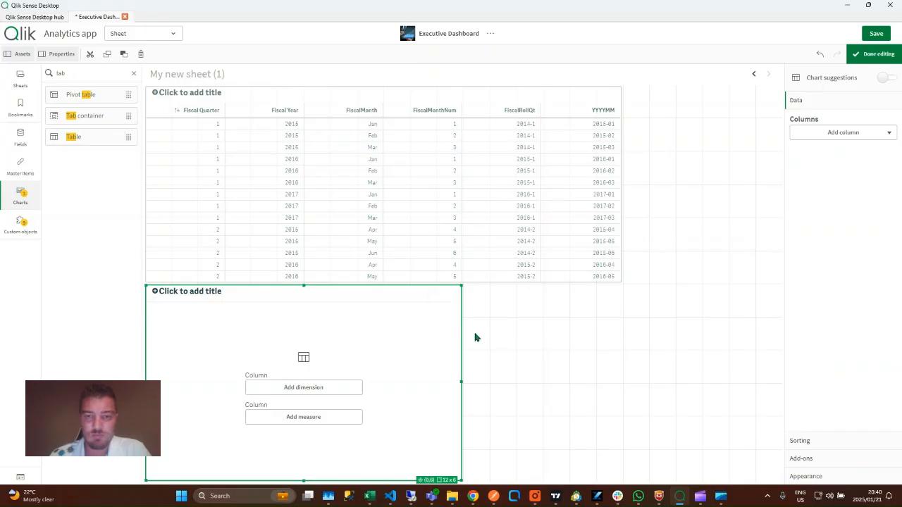
pyautogui.moveTo(462, 329); pyautogui.dragTo(630, 340)
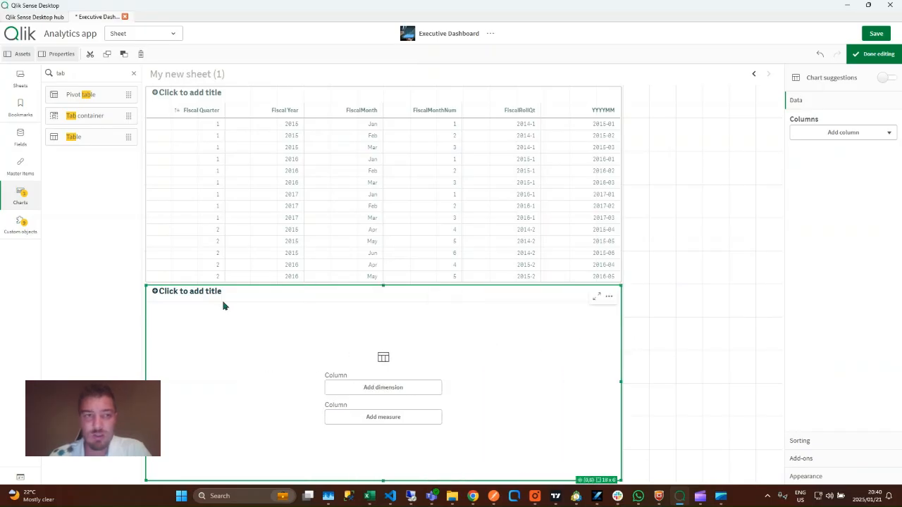
pyautogui.click(20, 137)
pyautogui.click(133, 74)
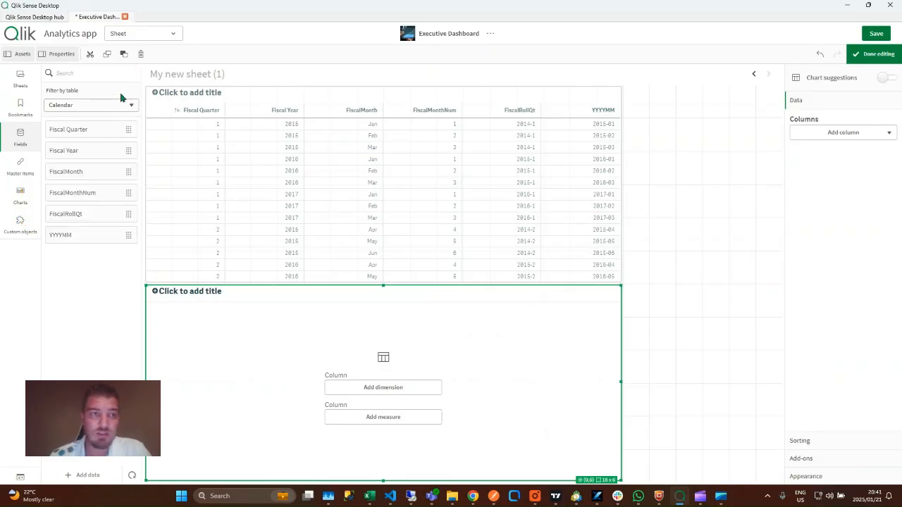
pyautogui.click(106, 107)
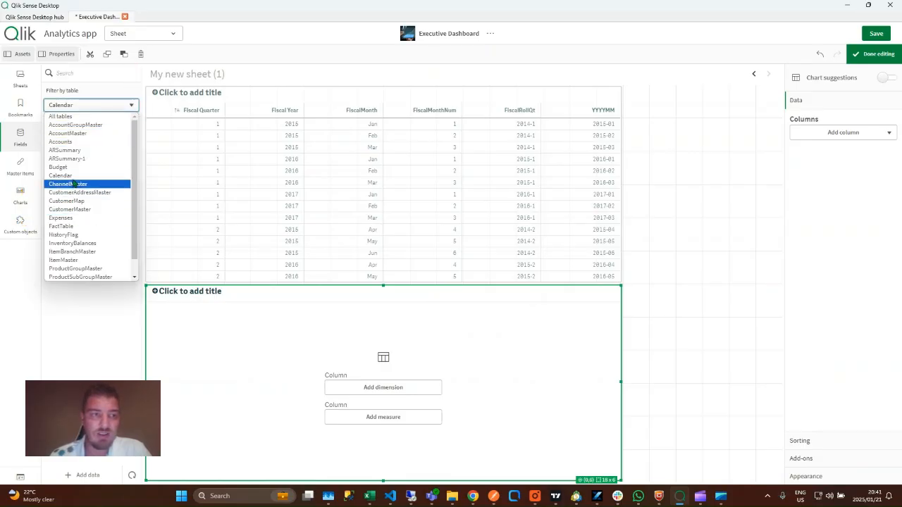
pyautogui.click(71, 175)
# Add Fiscal Quarter, Fiscal Year, FiscalMonth, FiscalMonthNum, FiscalRollQt and YYYYMM columns, then finish editing
pyautogui.moveTo(106, 130); pyautogui.dragTo(306, 350)
pyautogui.click(345, 364)
pyautogui.moveTo(96, 151); pyautogui.dragTo(304, 356)
pyautogui.click(345, 355)
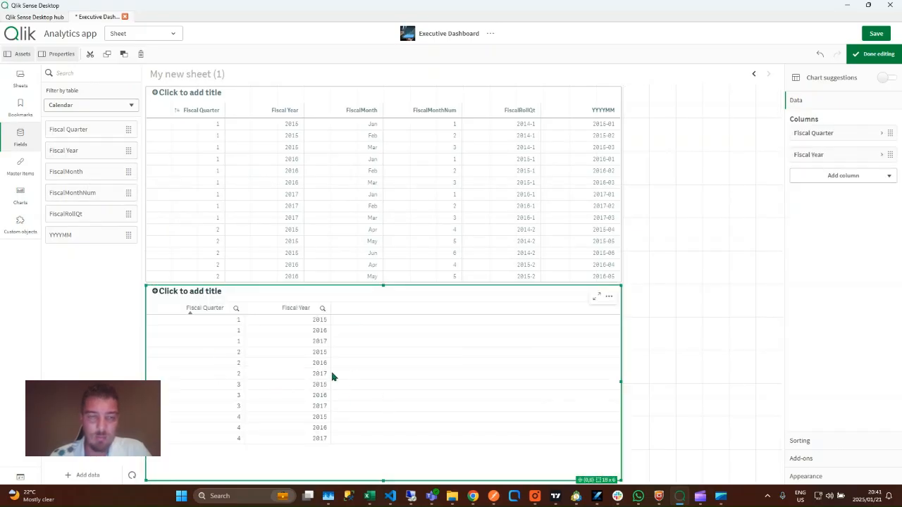
pyautogui.moveTo(101, 173); pyautogui.dragTo(315, 351)
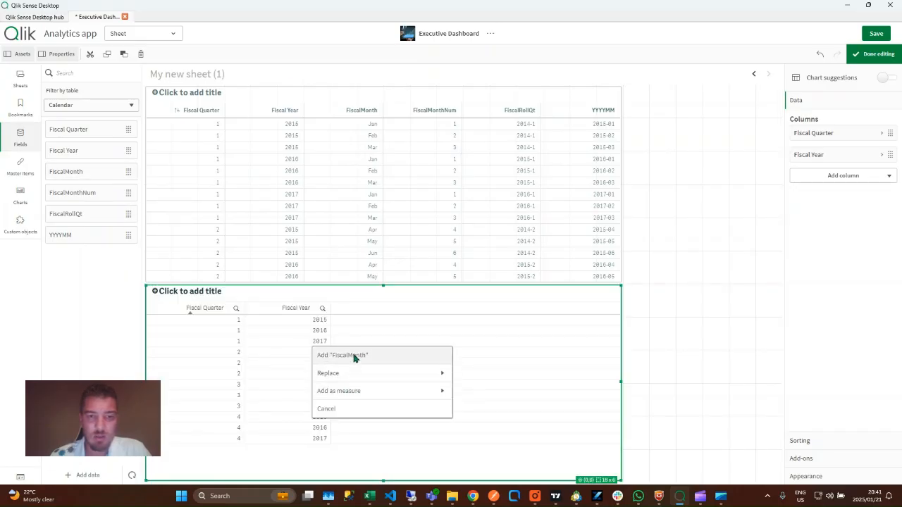
pyautogui.click(346, 356)
pyautogui.moveTo(103, 198); pyautogui.dragTo(354, 358)
pyautogui.click(354, 358)
pyautogui.moveTo(91, 214); pyautogui.dragTo(351, 357)
pyautogui.click(348, 357)
pyautogui.moveTo(85, 236); pyautogui.dragTo(413, 372)
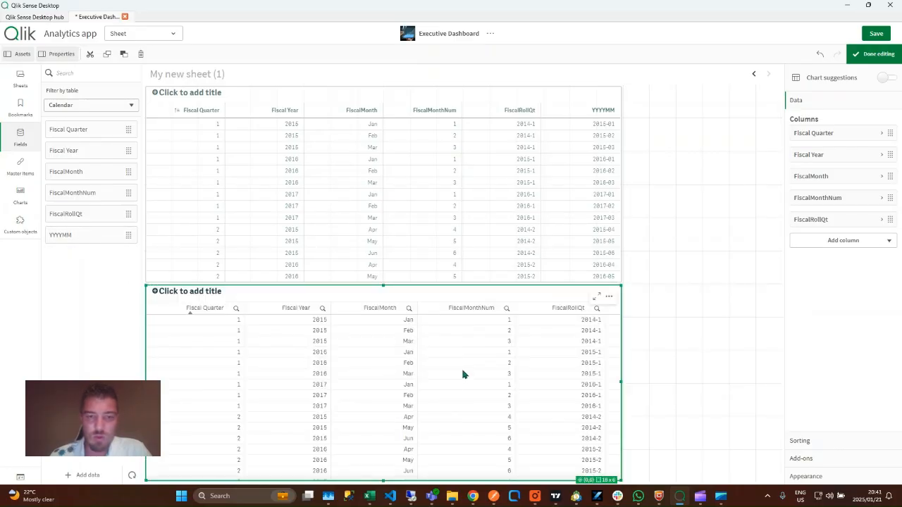
pyautogui.click(881, 54)
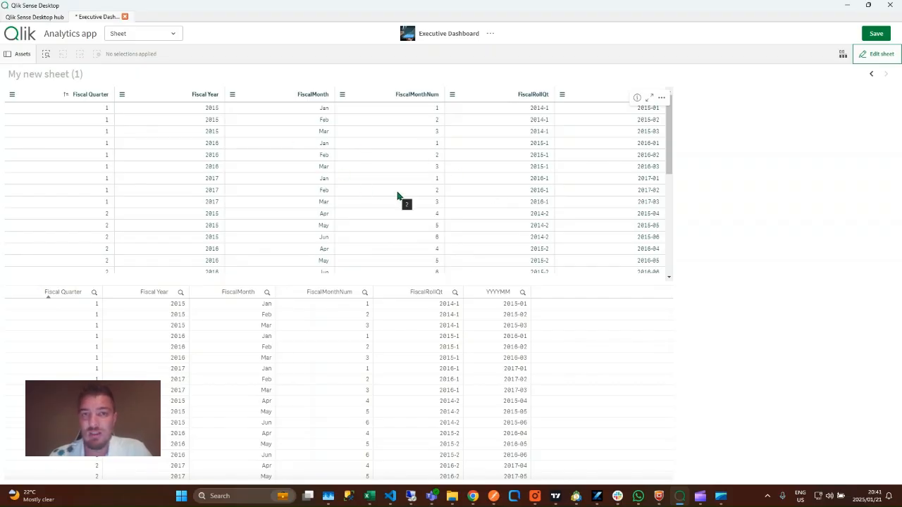
# Try sorts on FiscalMonthNum and FiscalRollQt, then sort the lower table by Fiscal Year descending
pyautogui.click(313, 292)
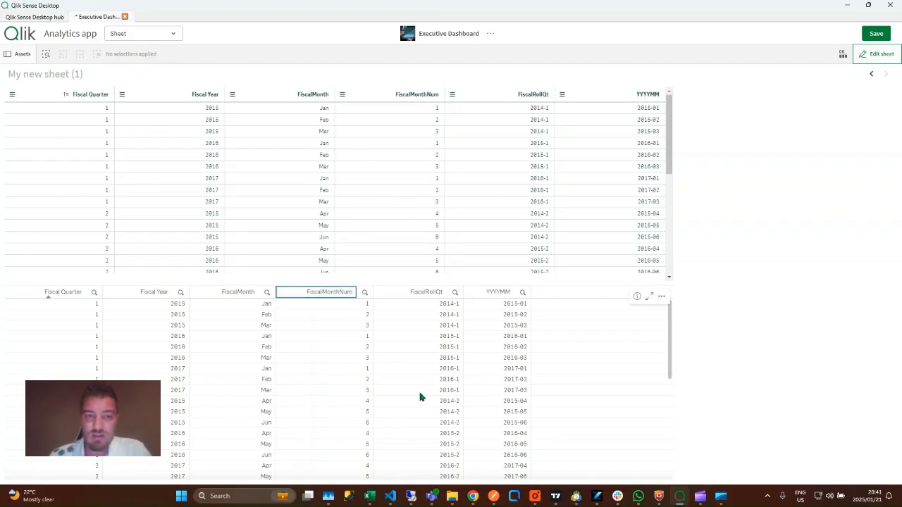
pyautogui.click(326, 295)
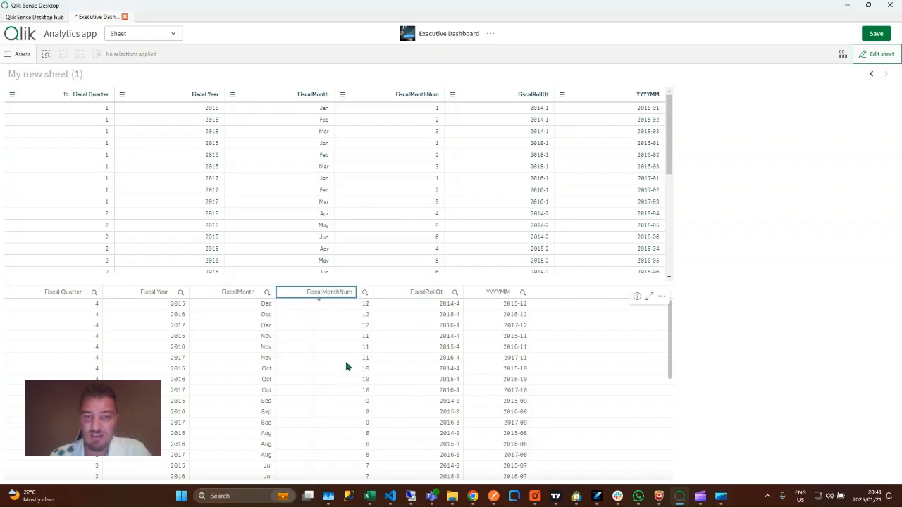
pyautogui.click(329, 297)
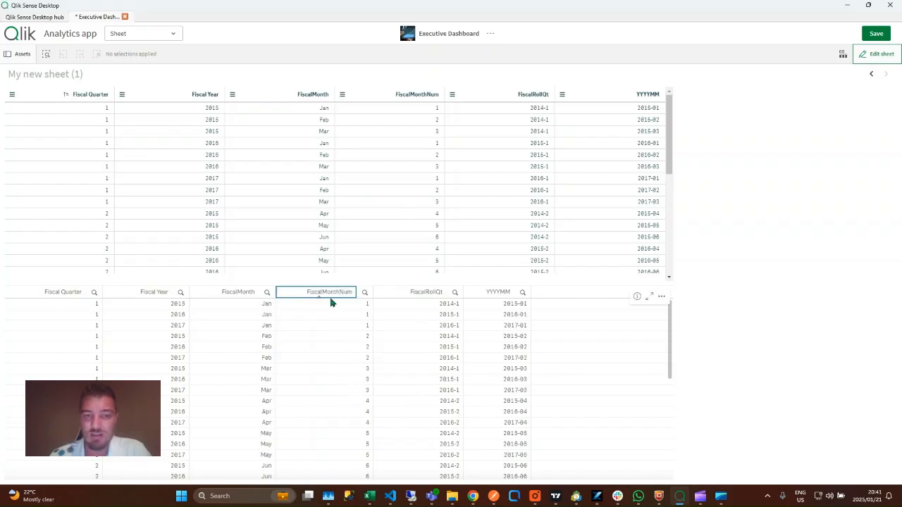
pyautogui.click(437, 297)
pyautogui.click(417, 294)
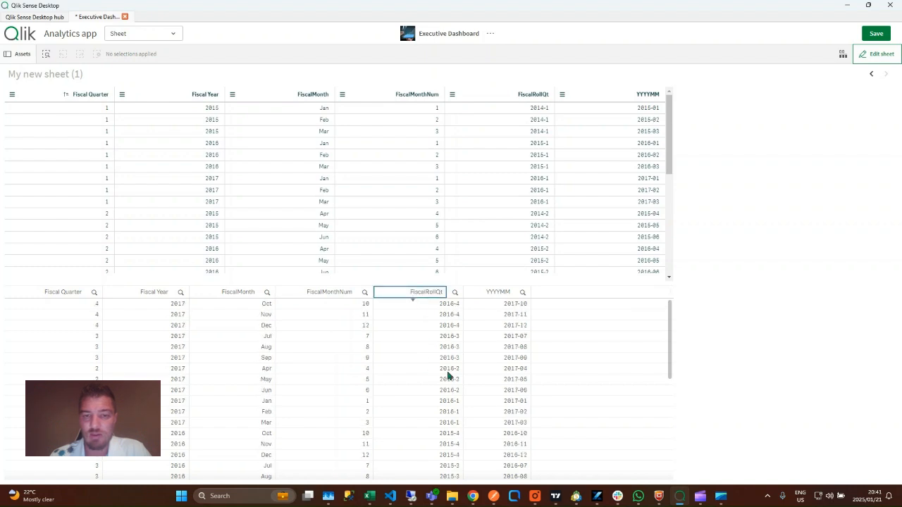
pyautogui.click(153, 296)
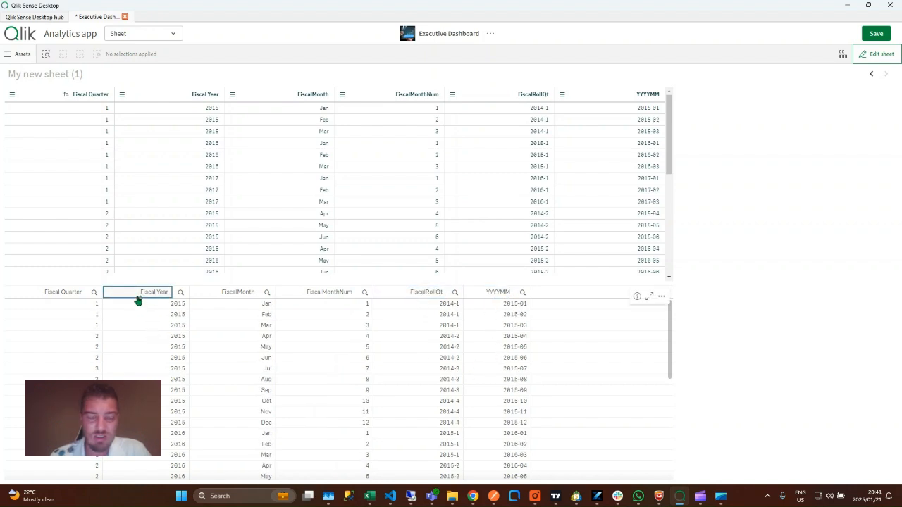
pyautogui.click(161, 299)
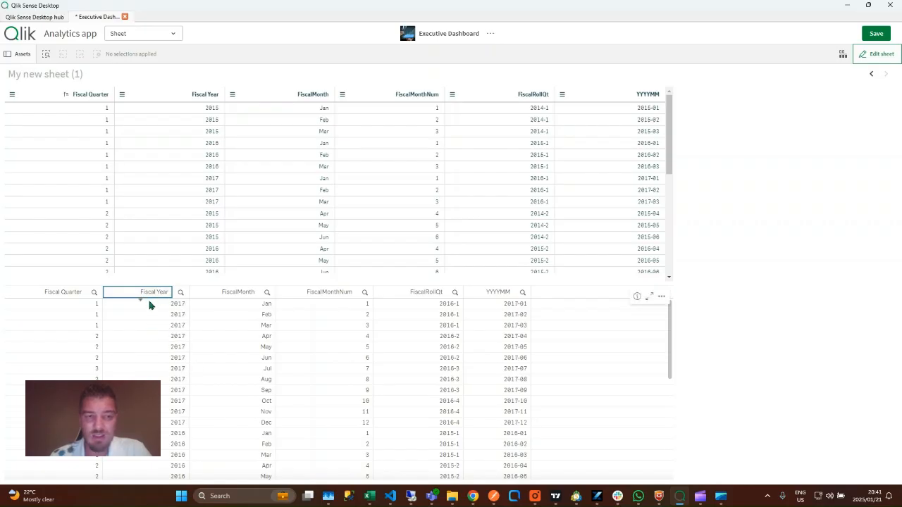
# Open and close the Fiscal Year value list and the FiscalMonth column options
pyautogui.click(180, 293)
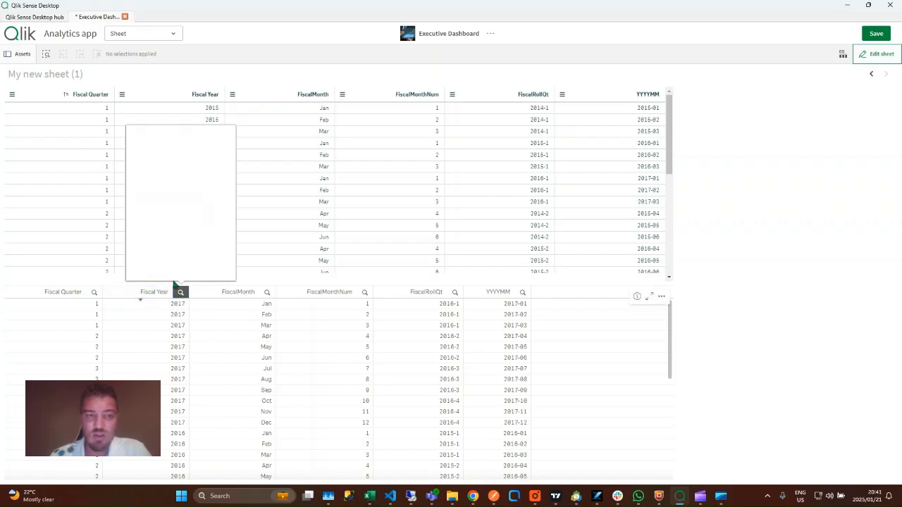
pyautogui.click(383, 59)
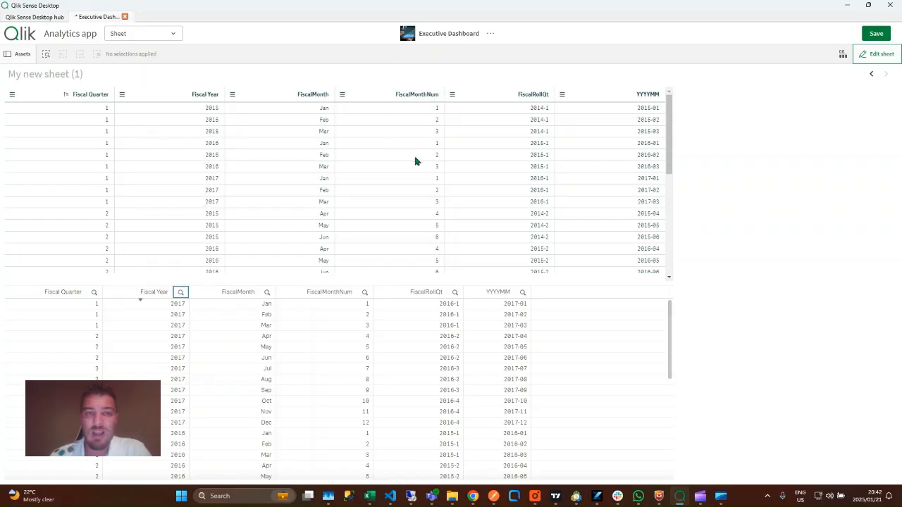
pyautogui.click(289, 95)
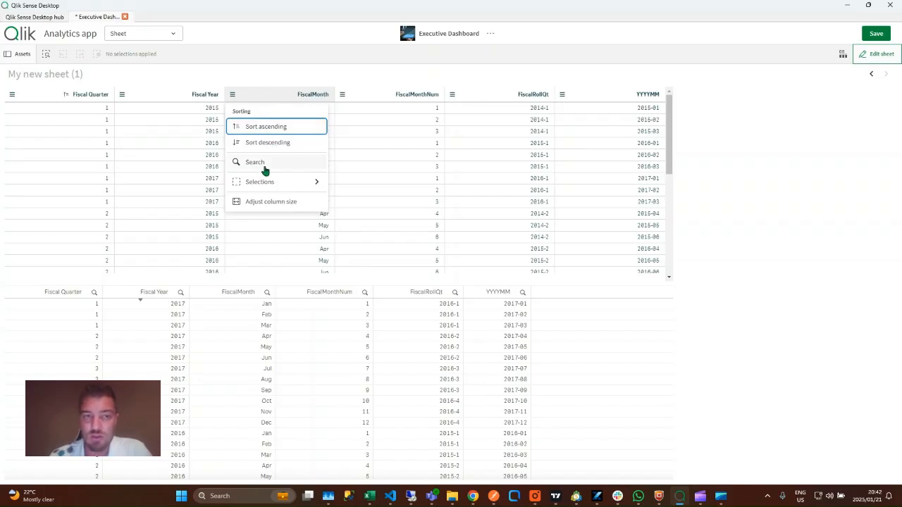
pyautogui.click(324, 60)
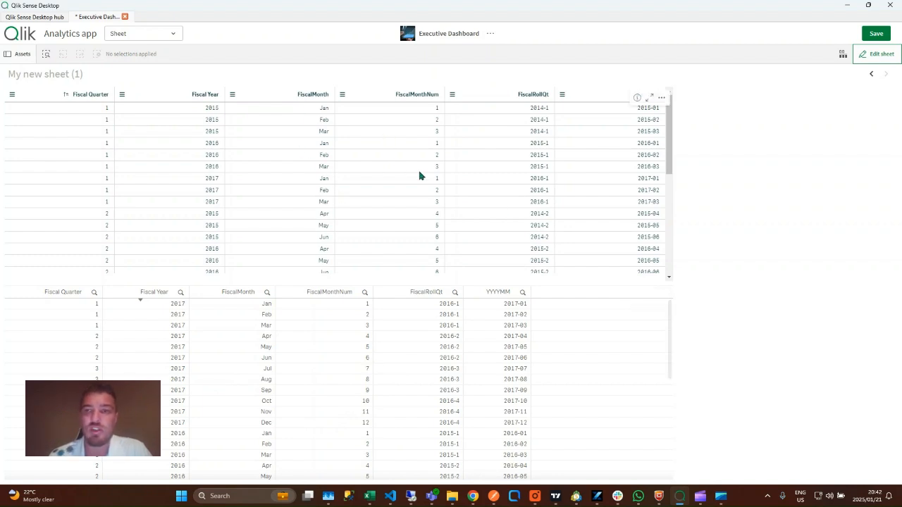
# Return to edit mode and delete the upper table from the sheet
pyautogui.click(880, 54)
pyautogui.click(470, 253)
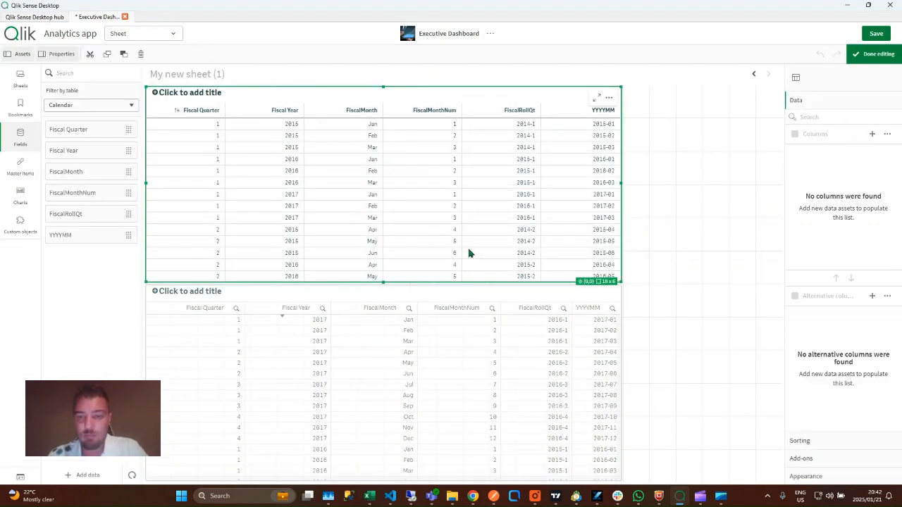
pyautogui.press('Delete')
# Find QuickTableViewer via a 'table' search and place it across the full sheet width
pyautogui.click(16, 225)
pyautogui.click(110, 73)
pyautogui.write('table')
pyautogui.click(103, 92)
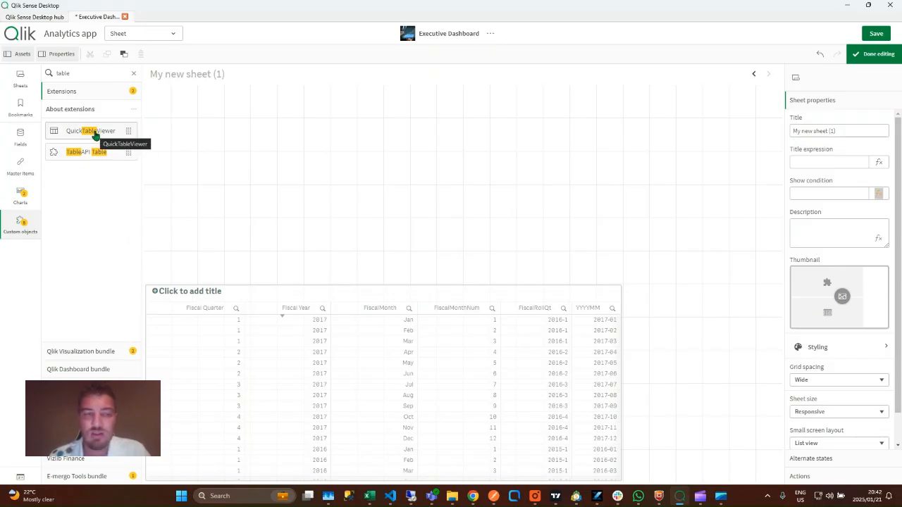
pyautogui.moveTo(95, 134); pyautogui.dragTo(282, 171)
pyautogui.moveTo(461, 183); pyautogui.dragTo(465, 184)
pyautogui.click(464, 185)
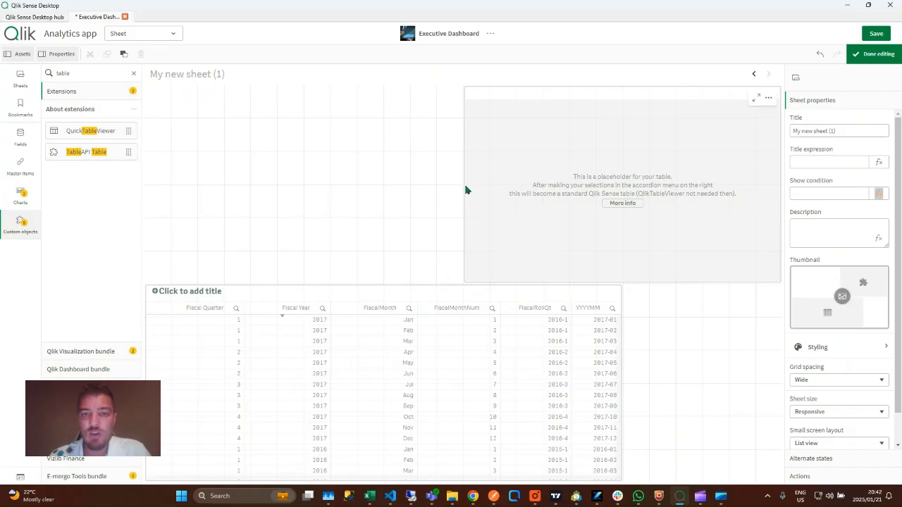
pyautogui.doubleClick(464, 185)
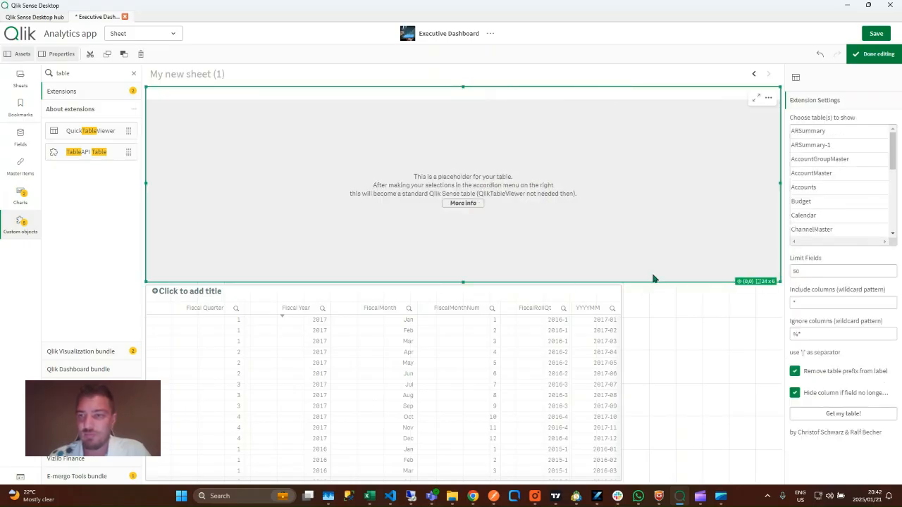
# Set the placeholder's Choose table(s) selection to Calendar only
pyautogui.click(841, 134)
pyautogui.keyDown('ctrl'); pyautogui.click(839, 187); pyautogui.keyUp('ctrl')
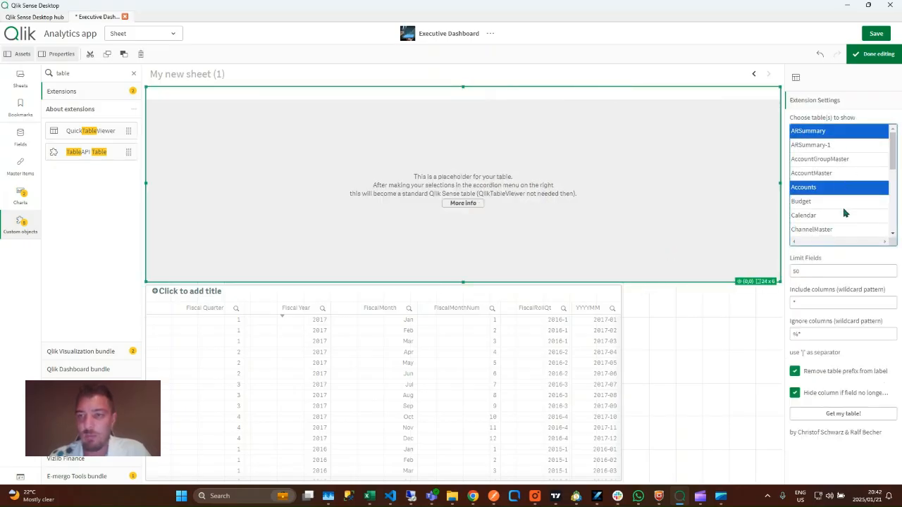
pyautogui.keyDown('ctrl'); pyautogui.click(844, 213); pyautogui.keyUp('ctrl')
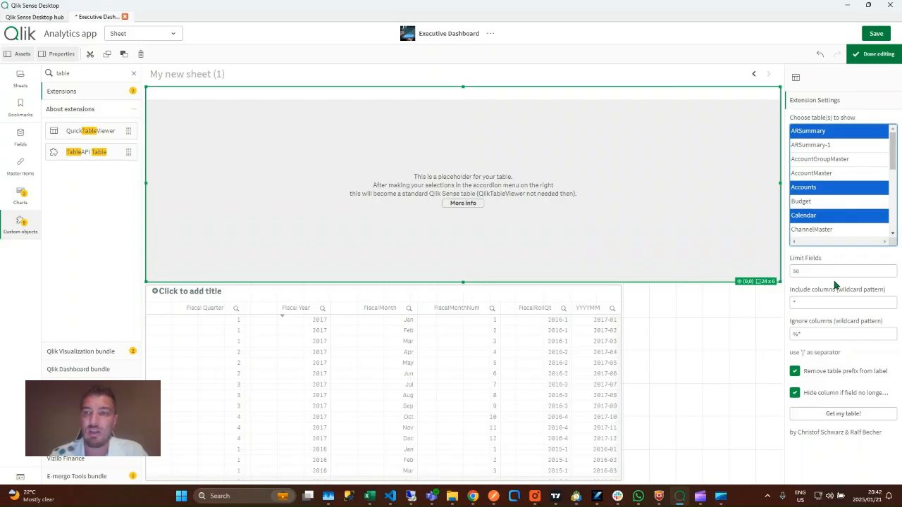
pyautogui.keyDown('ctrl'); pyautogui.click(821, 216); pyautogui.keyUp('ctrl')
pyautogui.keyDown('ctrl'); pyautogui.click(835, 187); pyautogui.keyUp('ctrl')
pyautogui.keyDown('ctrl'); pyautogui.click(826, 216); pyautogui.keyUp('ctrl')
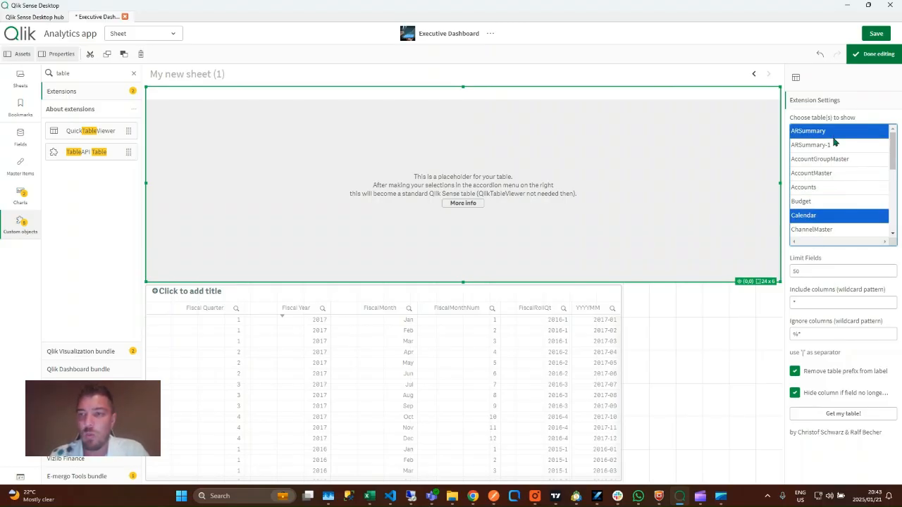
pyautogui.click(834, 135)
pyautogui.click(854, 218)
pyautogui.scroll(-1, 814, 222)
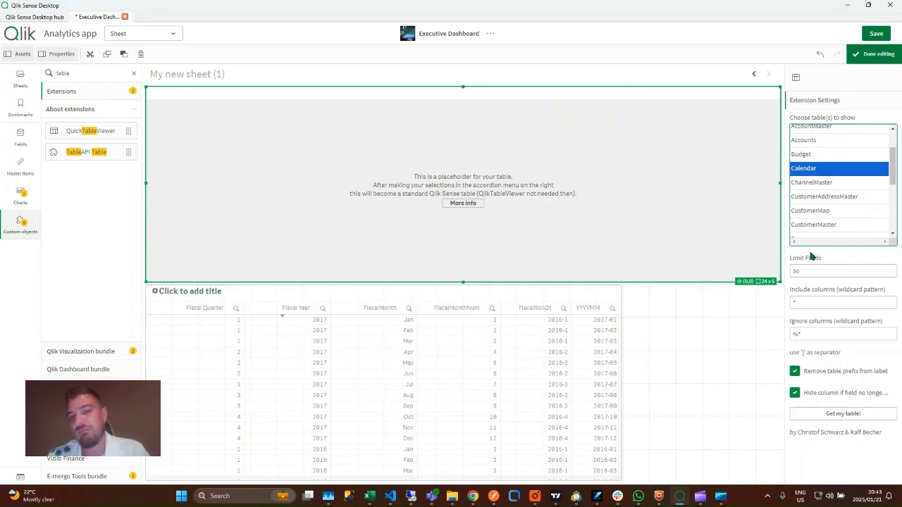
# Raise the Limit Fields value from 50 to 500
pyautogui.doubleClick(806, 270)
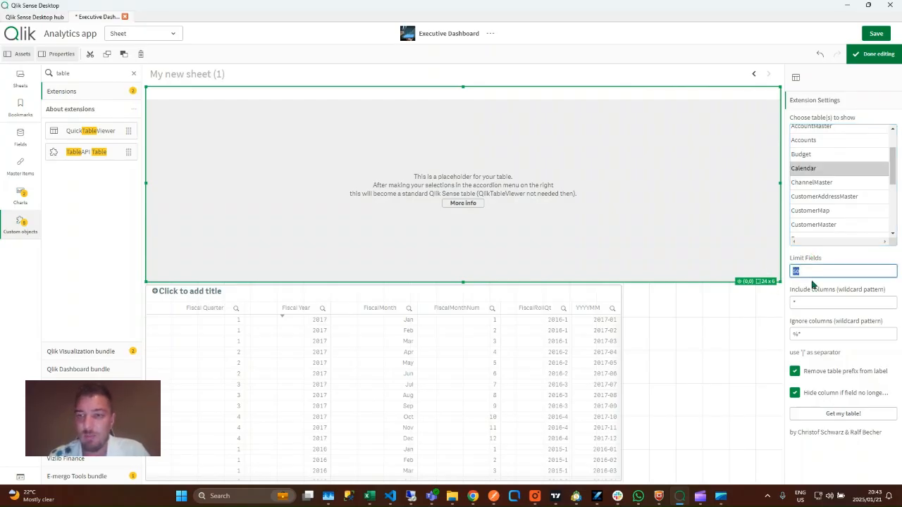
pyautogui.write('100')
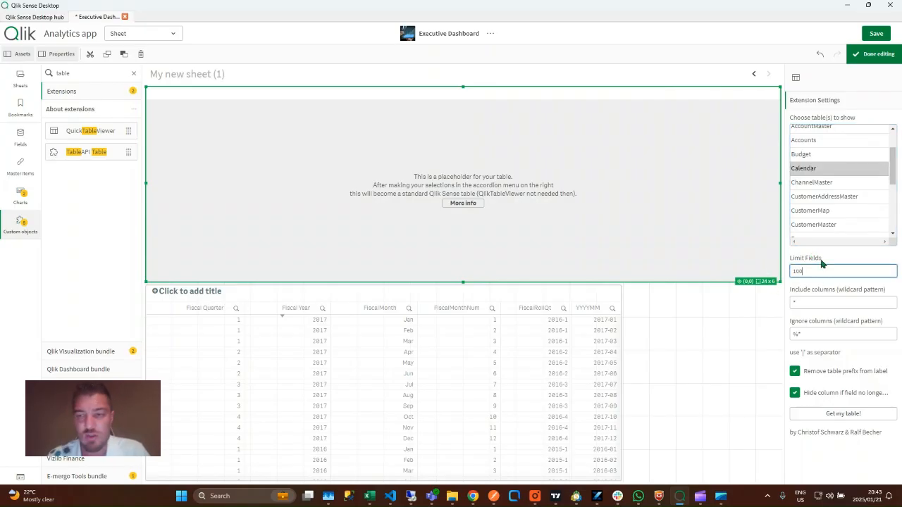
pyautogui.doubleClick(817, 271)
pyautogui.write('500')
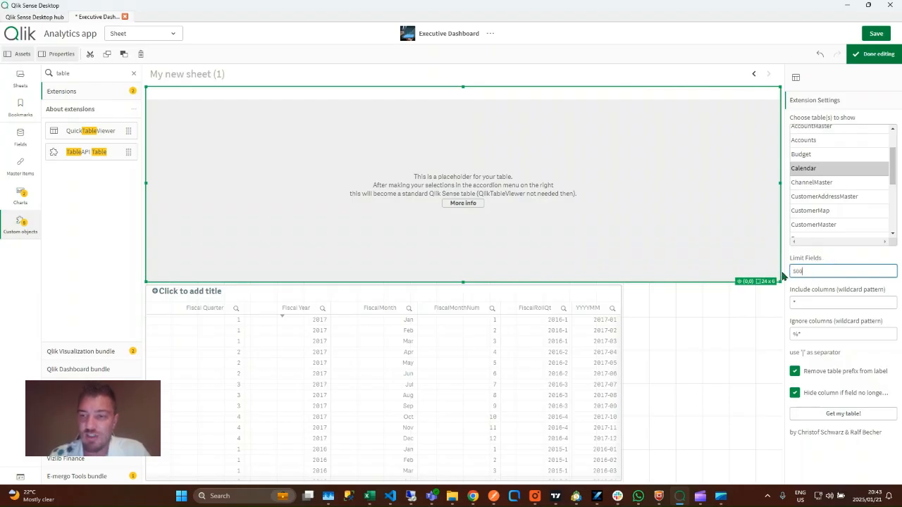
pyautogui.doubleClick(814, 270)
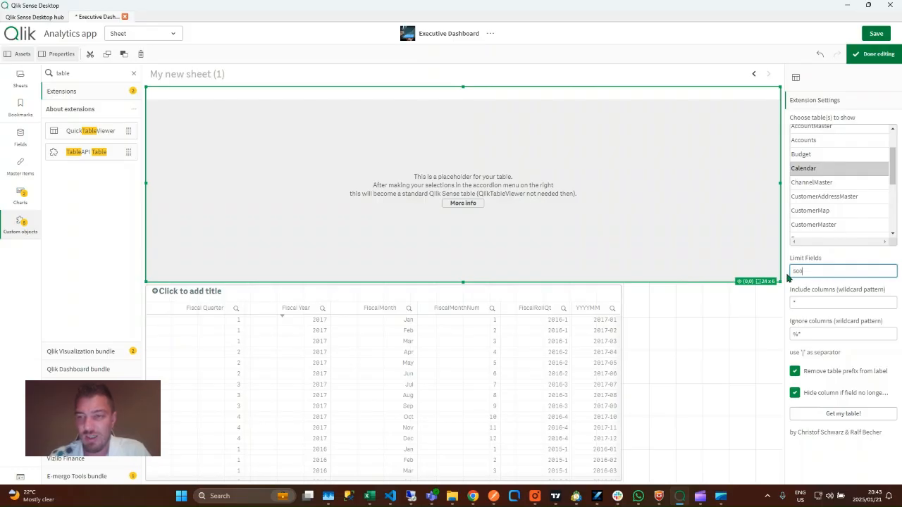
pyautogui.click(815, 262)
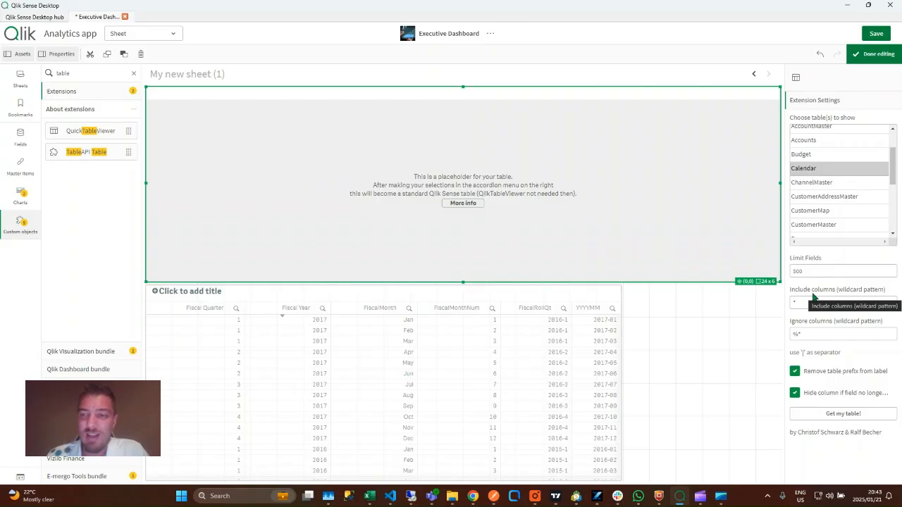
# Inspect the Ignore columns pattern, leaving it as %*
pyautogui.click(808, 336)
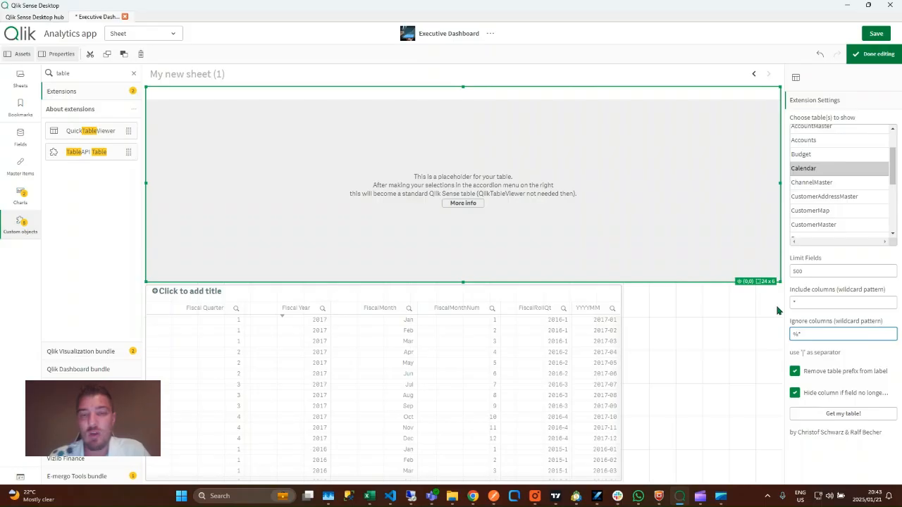
pyautogui.moveTo(824, 337); pyautogui.dragTo(771, 336)
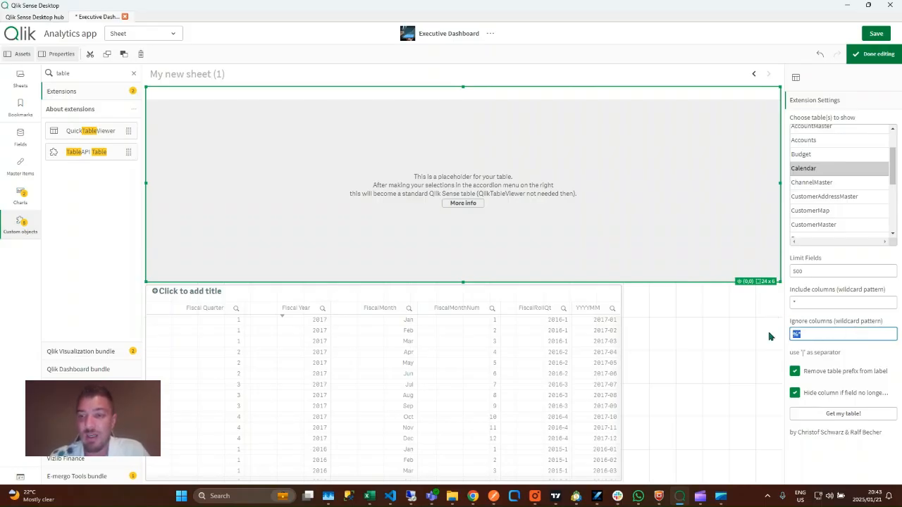
pyautogui.click(820, 325)
pyautogui.moveTo(839, 336); pyautogui.dragTo(771, 339)
pyautogui.click(826, 323)
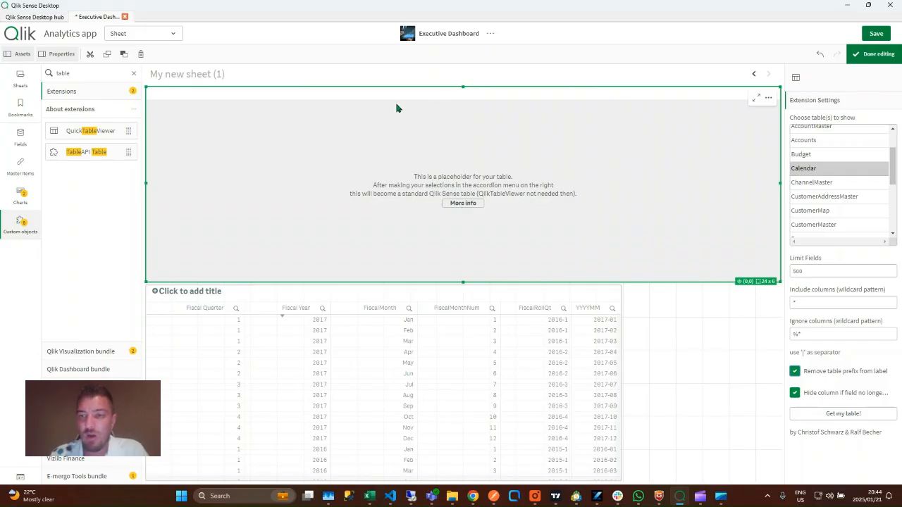
# Render the Calendar table from the placeholder and narrow its right edge
pyautogui.click(842, 416)
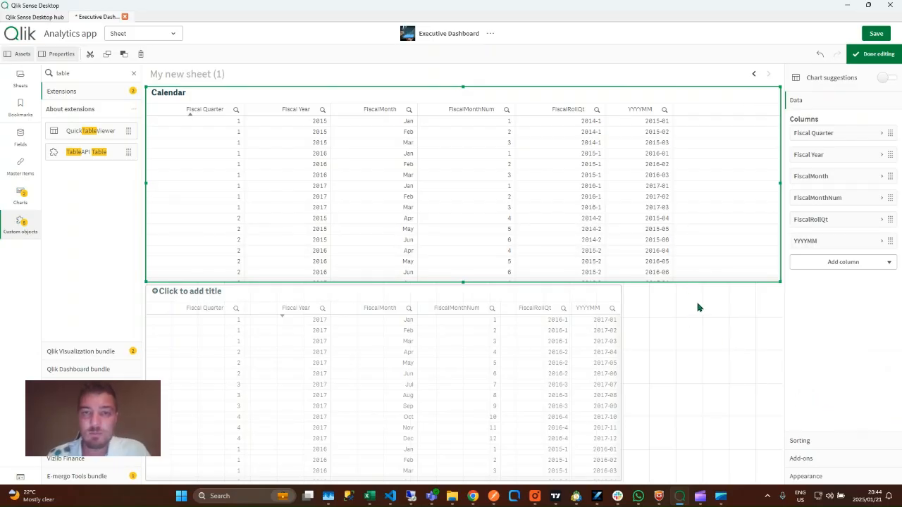
pyautogui.click(493, 343)
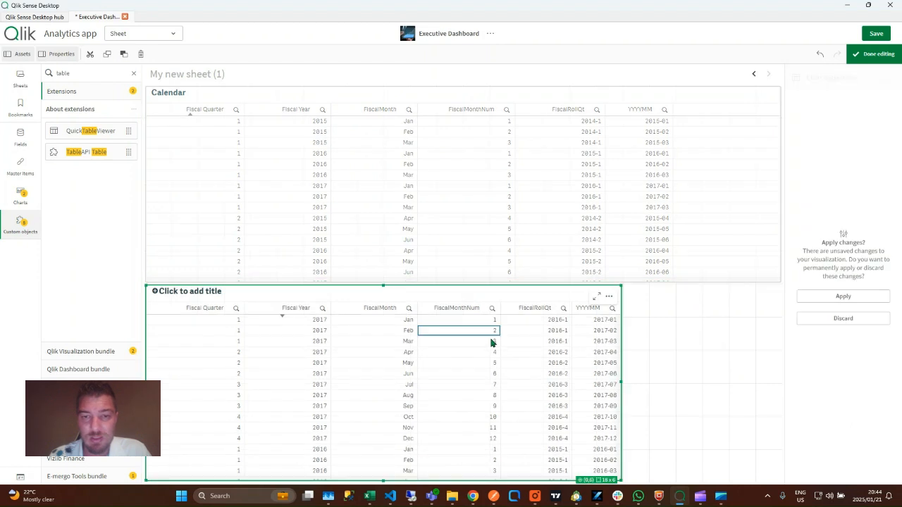
pyautogui.click(539, 233)
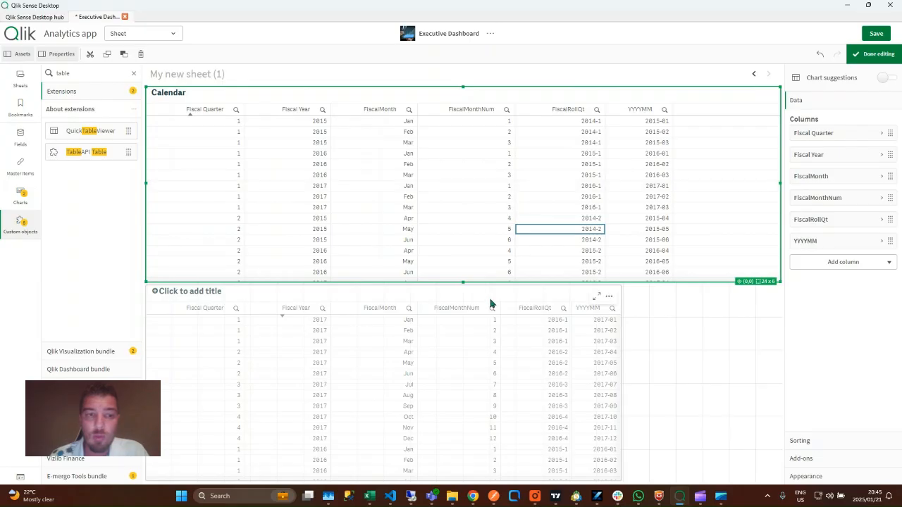
pyautogui.click(356, 357)
pyautogui.click(499, 226)
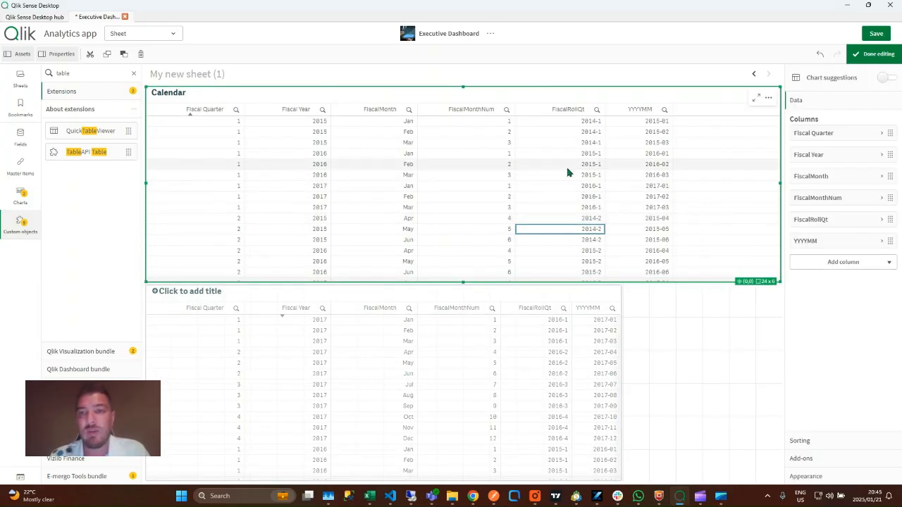
pyautogui.moveTo(780, 182); pyautogui.dragTo(693, 180)
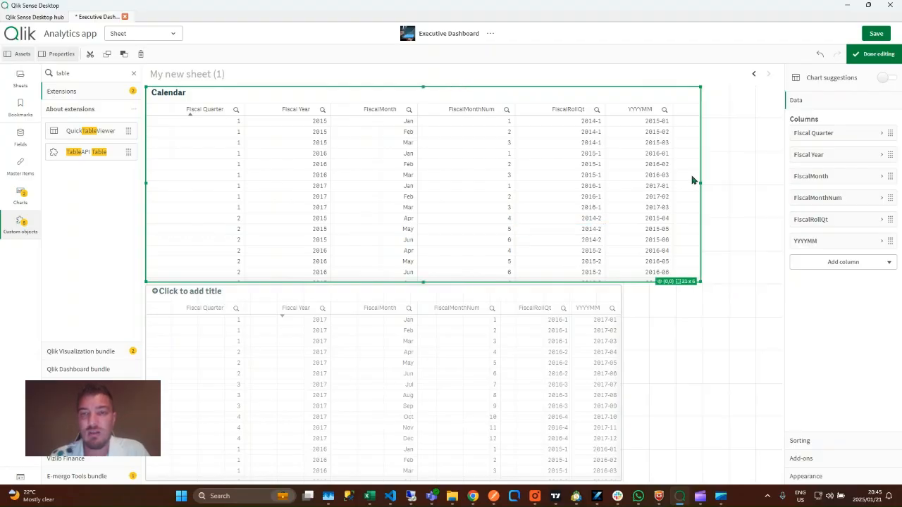
# Delete the second, lower table from the sheet
pyautogui.click(496, 324)
pyautogui.click(514, 341)
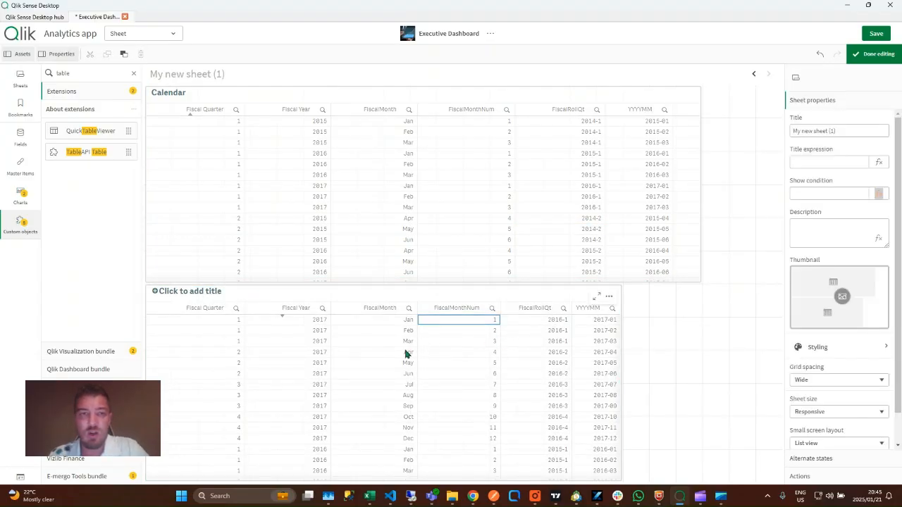
pyautogui.press('Delete')
pyautogui.click(166, 34)
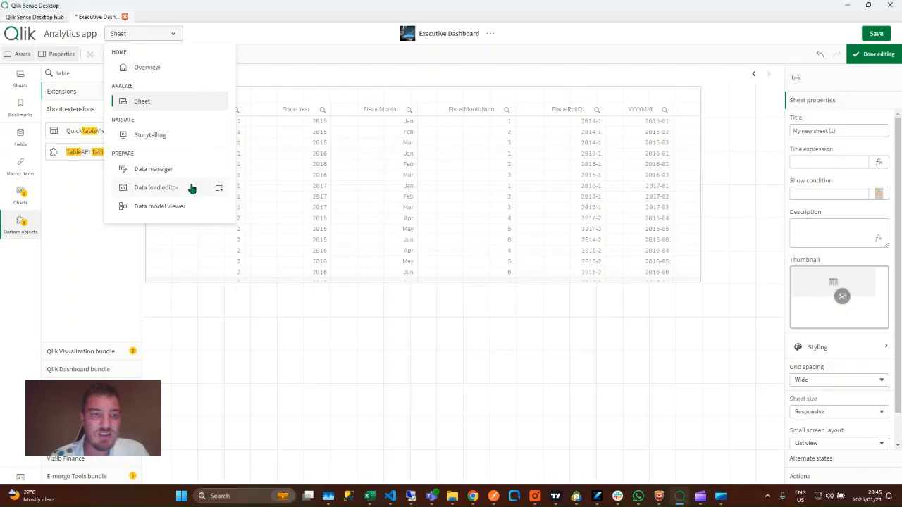
pyautogui.click(156, 187)
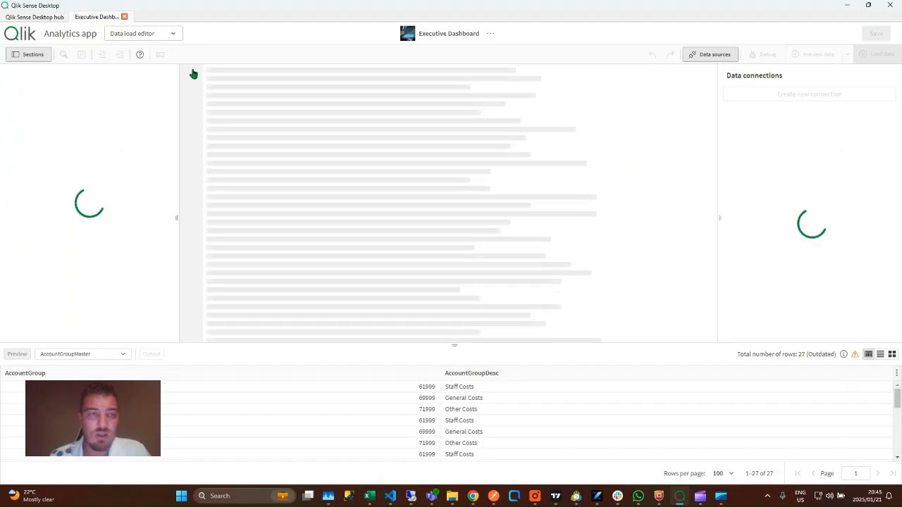
pyautogui.click(169, 33)
pyautogui.click(176, 207)
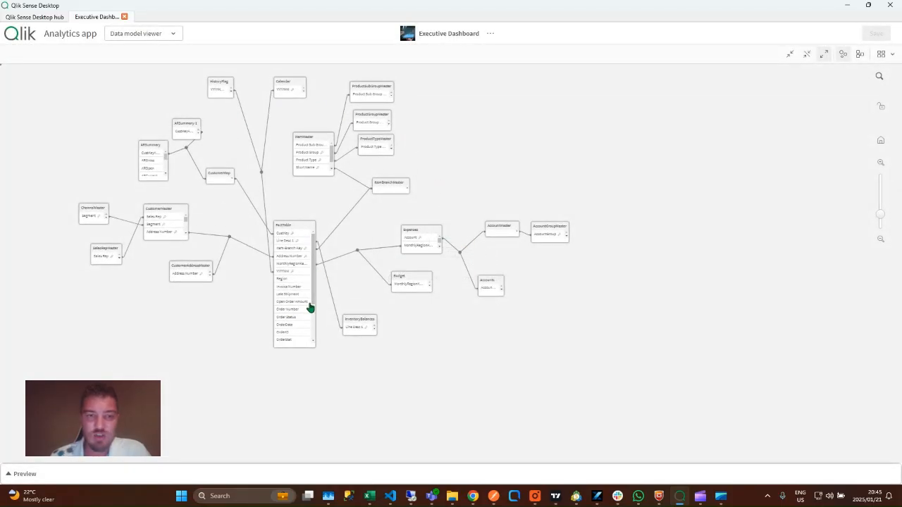
pyautogui.click(162, 34)
pyautogui.click(157, 106)
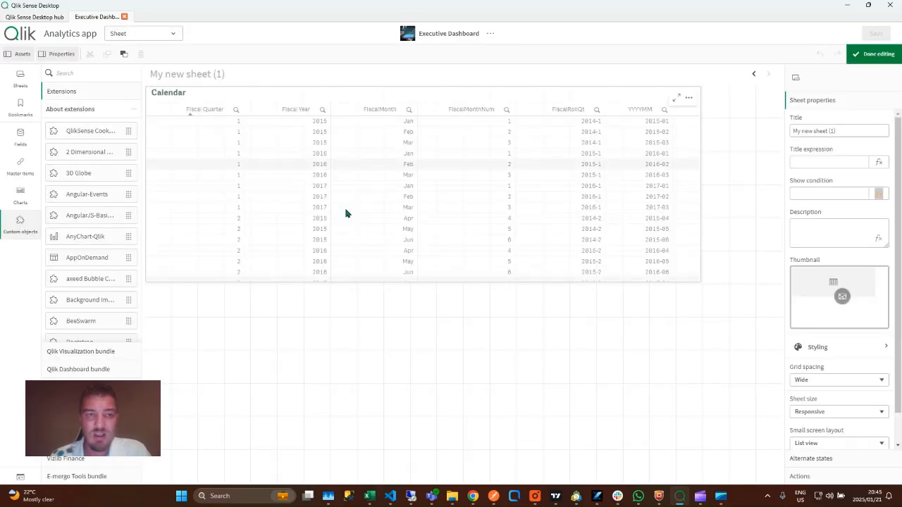
# Delete the Calendar table and place a full-width QuickTableViewer found by searching 'tab'
pyautogui.click(405, 233)
pyautogui.press('Delete')
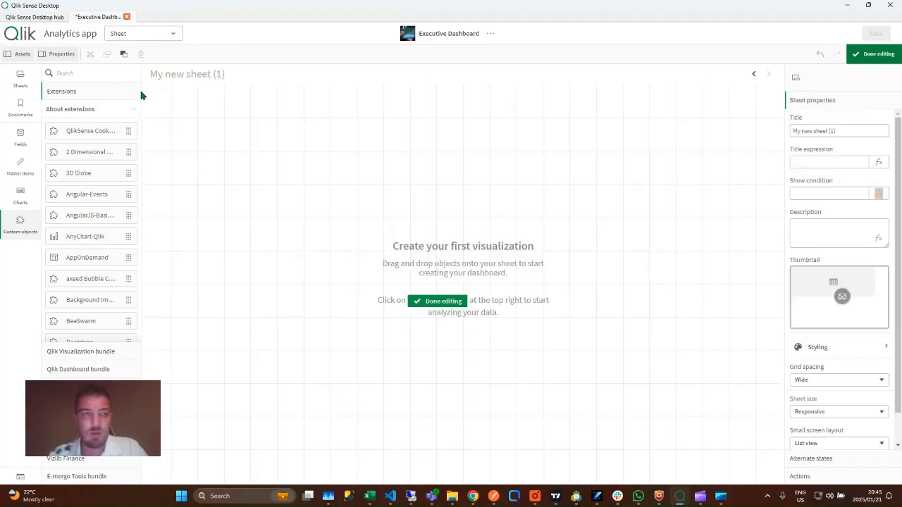
pyautogui.click(115, 73)
pyautogui.write('tab')
pyautogui.moveTo(99, 151); pyautogui.dragTo(248, 161)
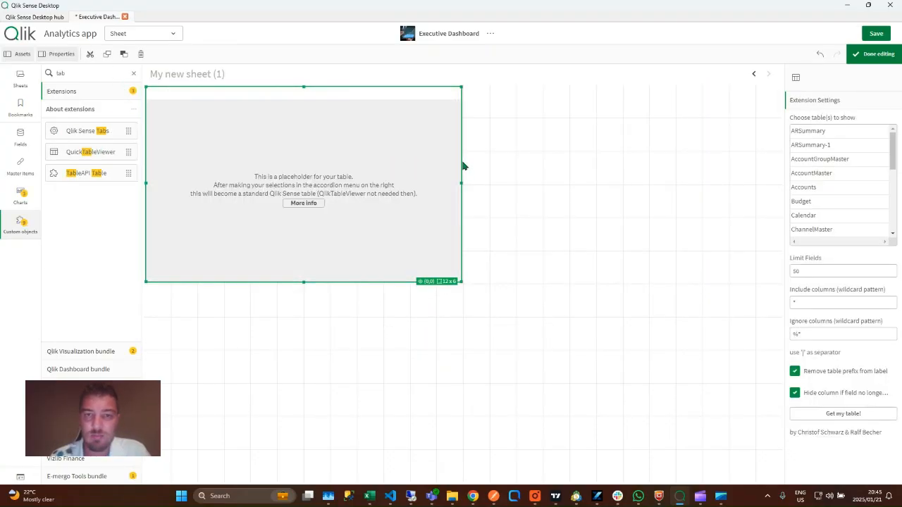
pyautogui.moveTo(462, 155); pyautogui.dragTo(779, 155)
# Choose FactTable, set Limit Fields to 500, and generate the table with Get my table!
pyautogui.scroll(-2, 828, 182)
pyautogui.scroll(-5, 830, 185)
pyautogui.scroll(3, 832, 188)
pyautogui.click(834, 166)
pyautogui.click(832, 268)
pyautogui.write('0')
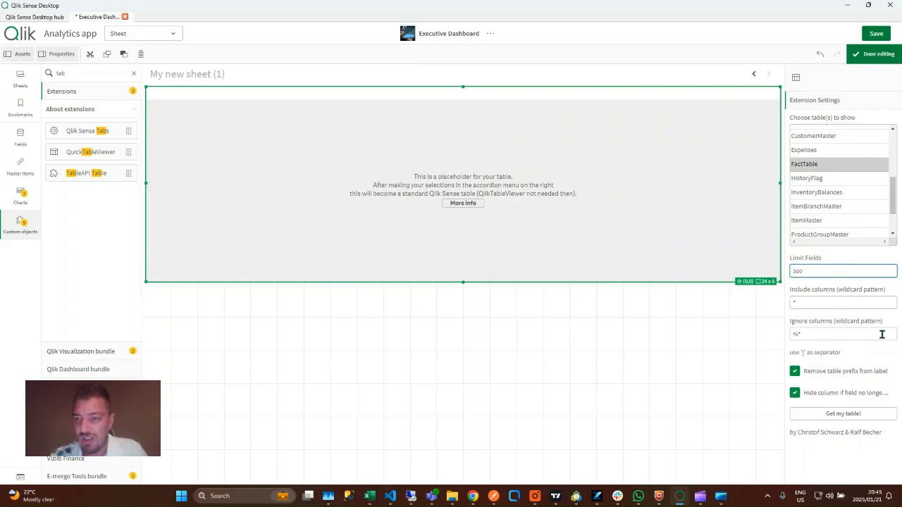
pyautogui.click(839, 416)
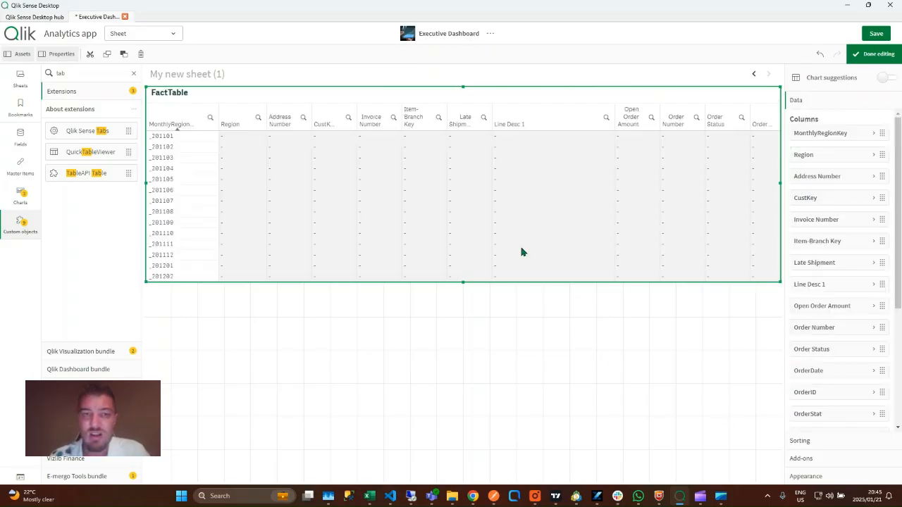
# Stretch the FactTable taller, then browse its rows sorted by Invoice Number
pyautogui.moveTo(480, 280); pyautogui.dragTo(489, 449)
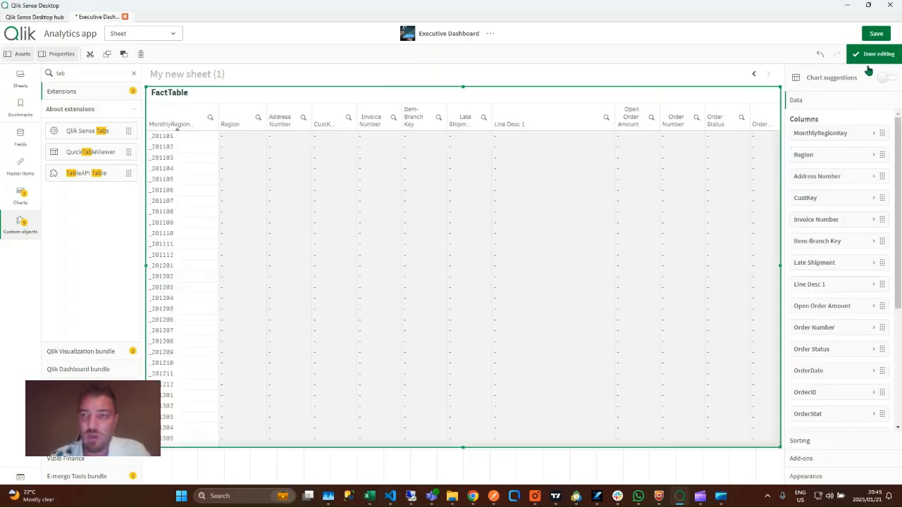
pyautogui.click(872, 54)
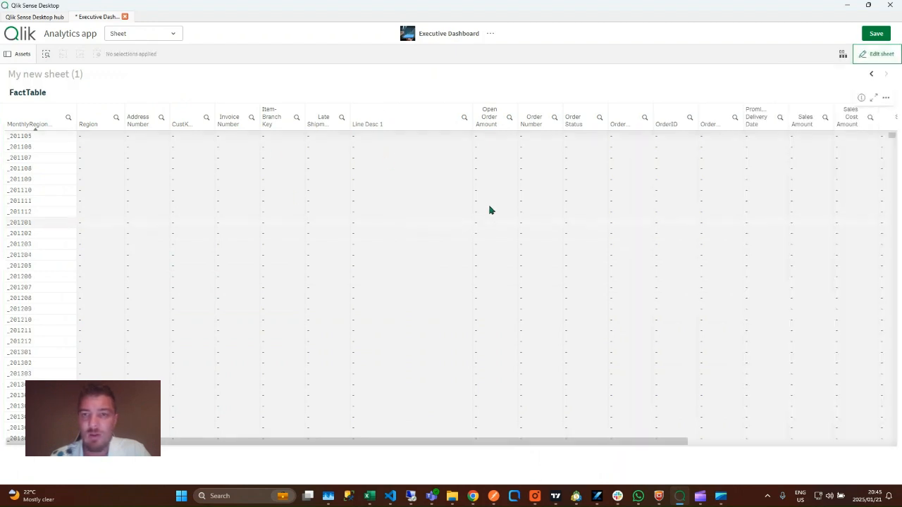
pyautogui.scroll(-6, 489, 210)
pyautogui.moveTo(416, 443); pyautogui.dragTo(652, 443)
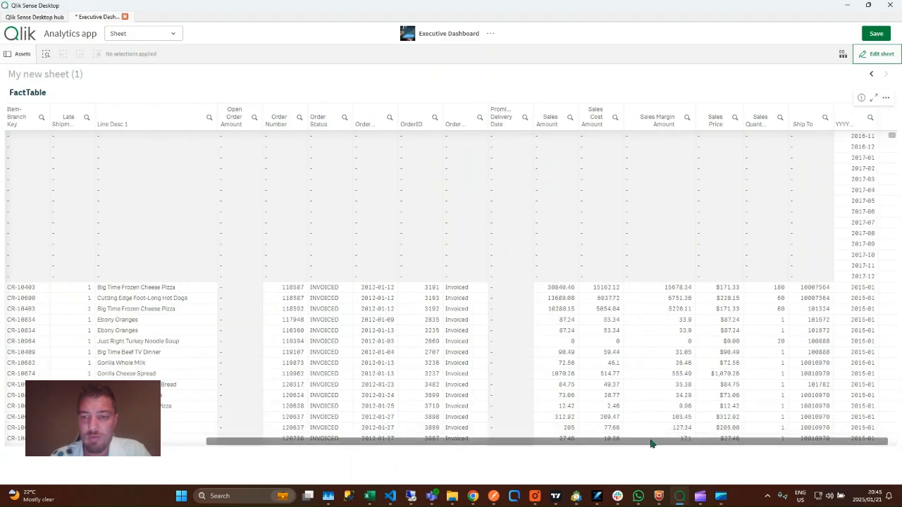
pyautogui.scroll(-10, 551, 345)
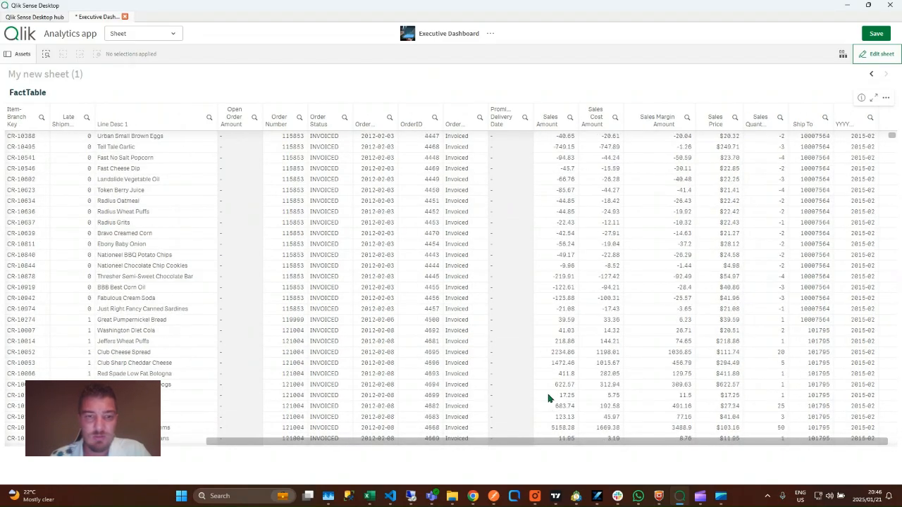
pyautogui.moveTo(482, 444); pyautogui.dragTo(272, 141)
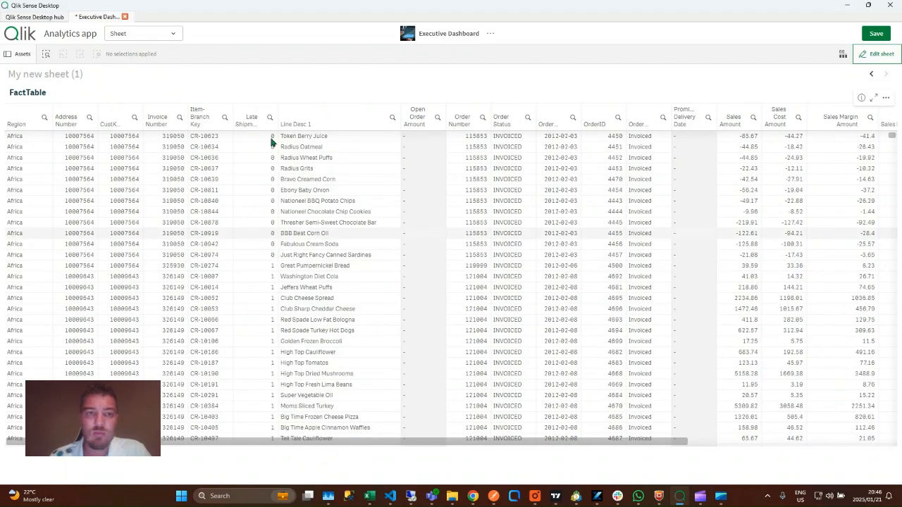
pyautogui.click(230, 120)
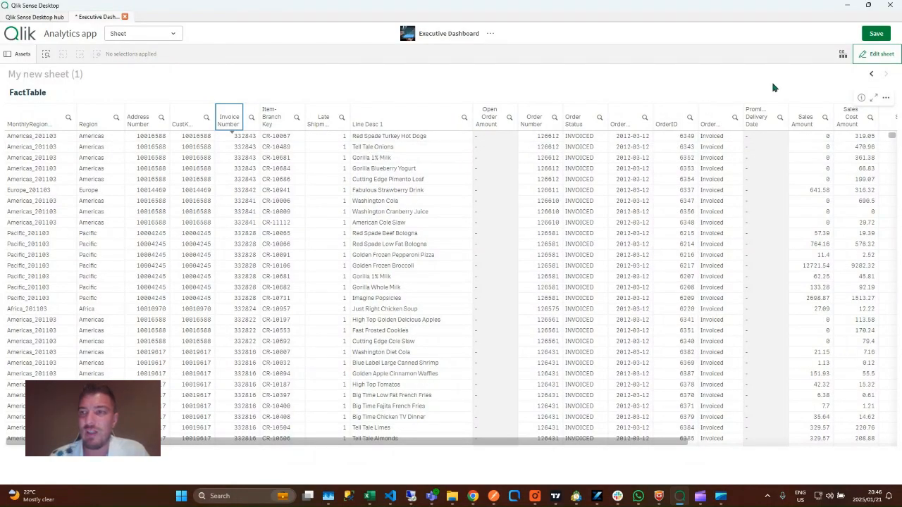
pyautogui.click(876, 54)
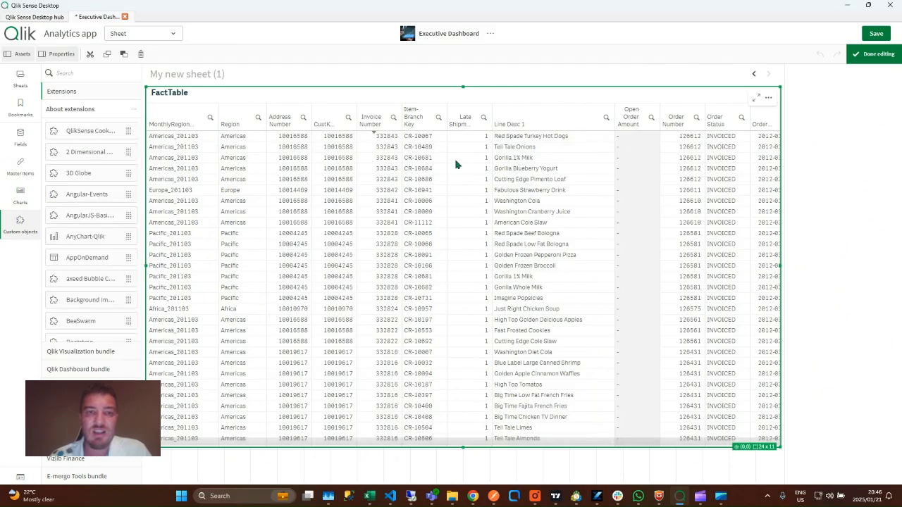
# Delete the FactTable from the sheet and search the custom objects for 'qs'
pyautogui.press('Delete')
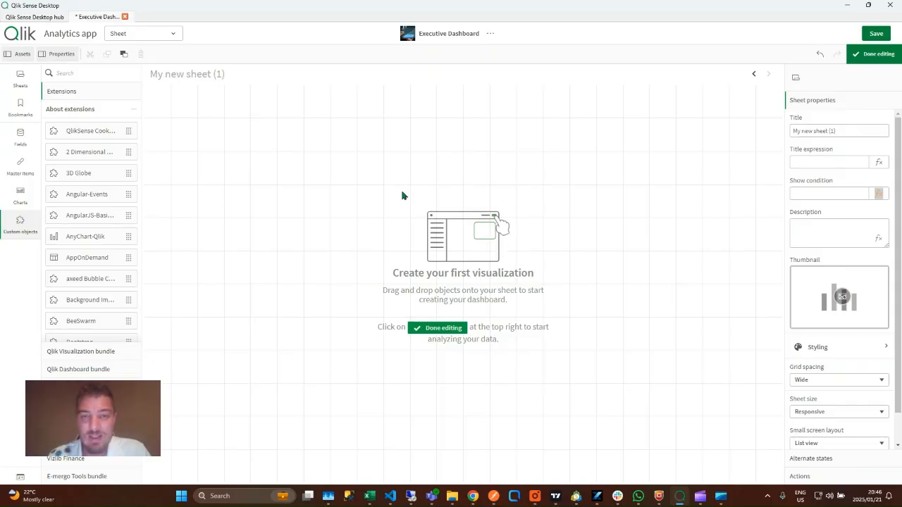
pyautogui.click(112, 75)
pyautogui.write('qs')
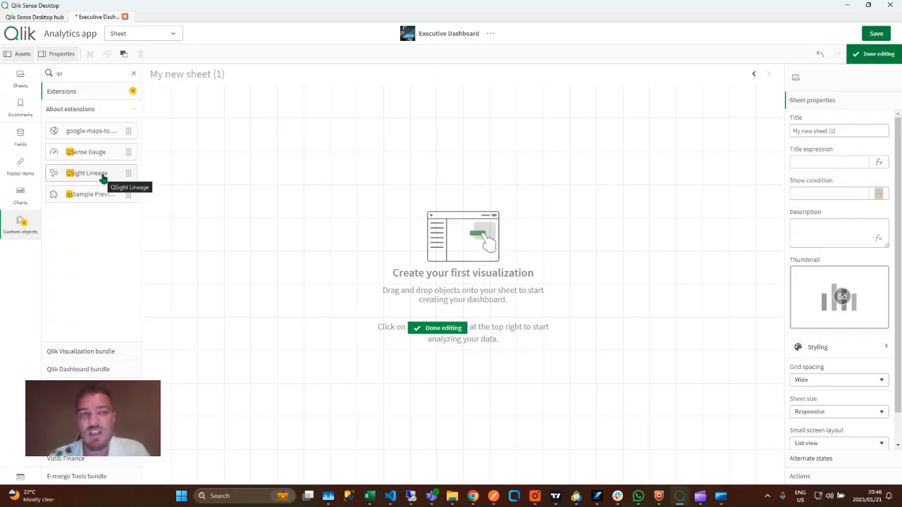
# Place a QSight Lineage object on the sheet and review its Alternate states and About sections
pyautogui.moveTo(103, 178); pyautogui.dragTo(380, 172)
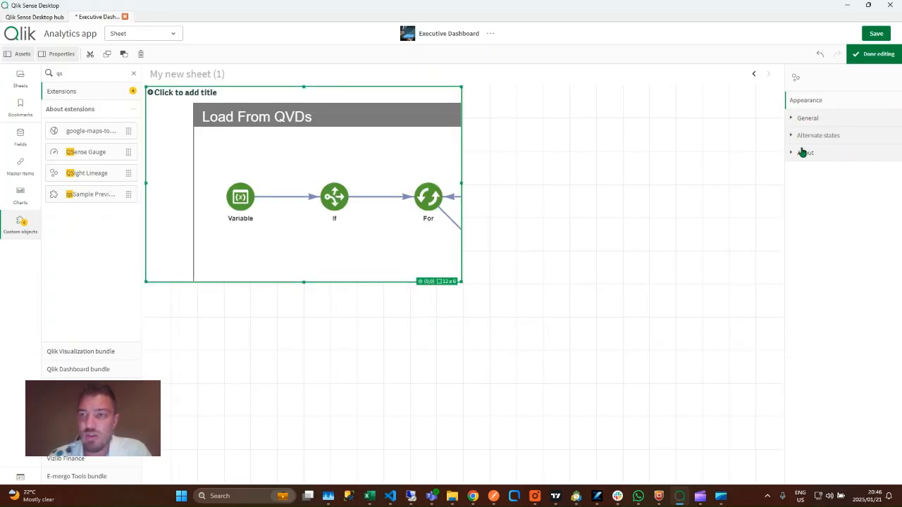
pyautogui.click(838, 135)
pyautogui.click(839, 137)
pyautogui.click(839, 152)
pyautogui.click(840, 157)
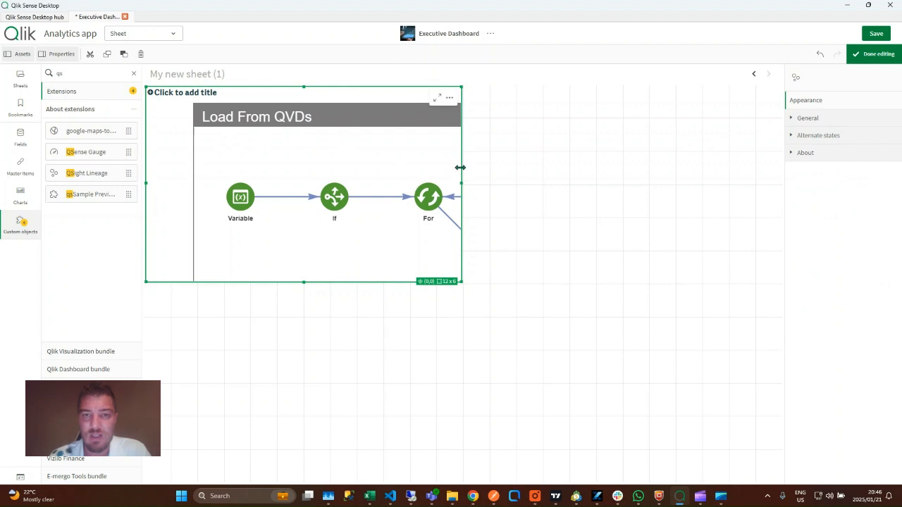
# Stretch the lineage diagram to full sheet width and height, then finish editing
pyautogui.moveTo(459, 167); pyautogui.dragTo(781, 169)
pyautogui.click(470, 288)
pyautogui.click(469, 282)
pyautogui.doubleClick(467, 281)
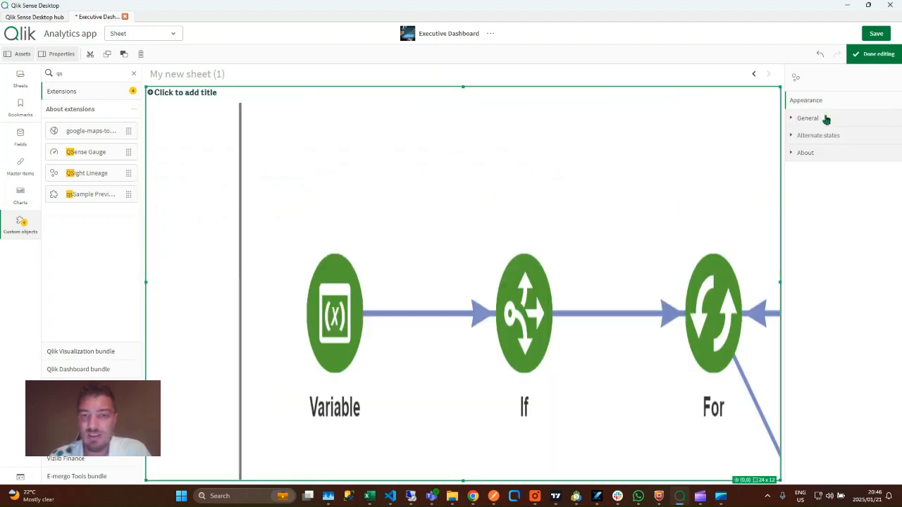
pyautogui.click(874, 53)
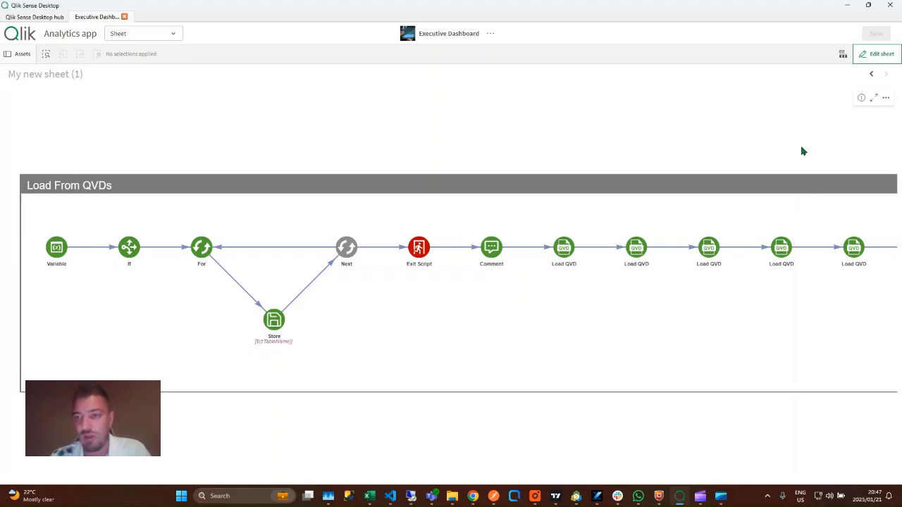
# Zoom and pan the lineage diagram across the Main, Account, Budget and FactTable lanes
pyautogui.scroll(-2, 802, 151)
pyautogui.moveTo(802, 153); pyautogui.dragTo(606, 150)
pyautogui.scroll(-9, 647, 147)
pyautogui.moveTo(733, 268); pyautogui.dragTo(648, 292)
pyautogui.moveTo(549, 261); pyautogui.dragTo(399, 272)
pyautogui.moveTo(674, 276); pyautogui.dragTo(426, 286)
pyautogui.scroll(1, 744, 265)
pyautogui.scroll(2, 744, 267)
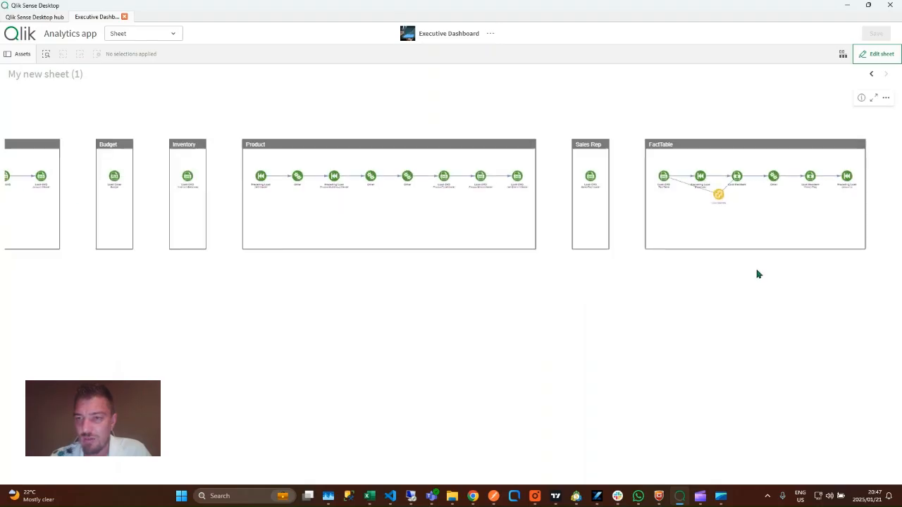
pyautogui.moveTo(768, 268); pyautogui.dragTo(564, 393)
pyautogui.scroll(2, 575, 323)
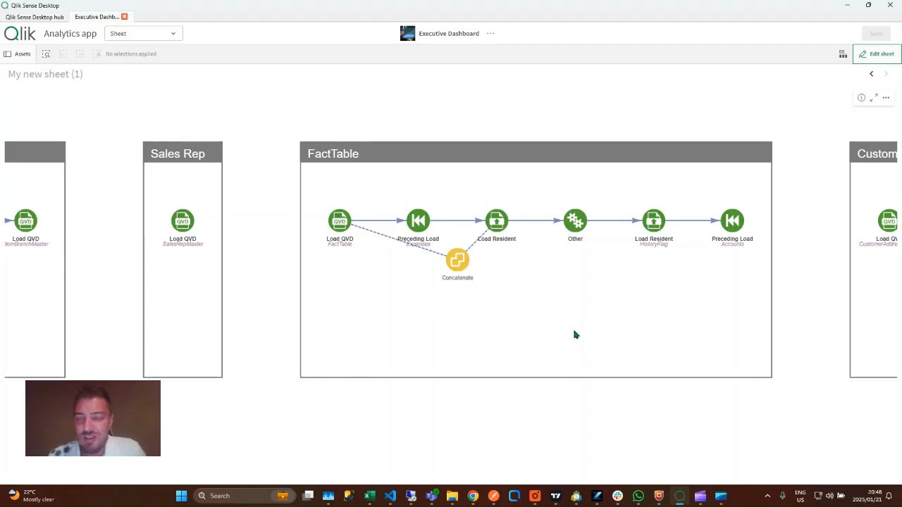
# Pan over the Customer, Calendar and AR lanes, then enlarge the Budget, Inventory and Product lanes
pyautogui.scroll(-1, 577, 333)
pyautogui.moveTo(707, 388); pyautogui.dragTo(637, 391)
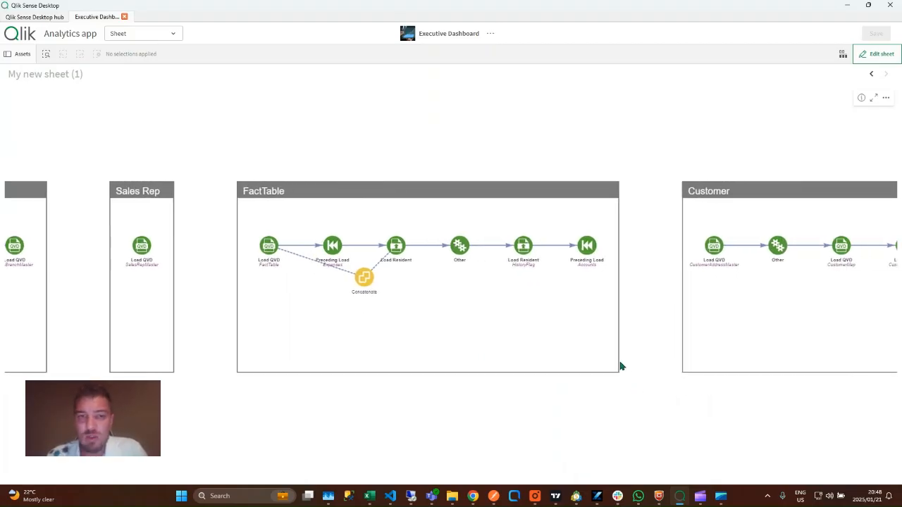
pyautogui.moveTo(631, 317); pyautogui.dragTo(486, 290)
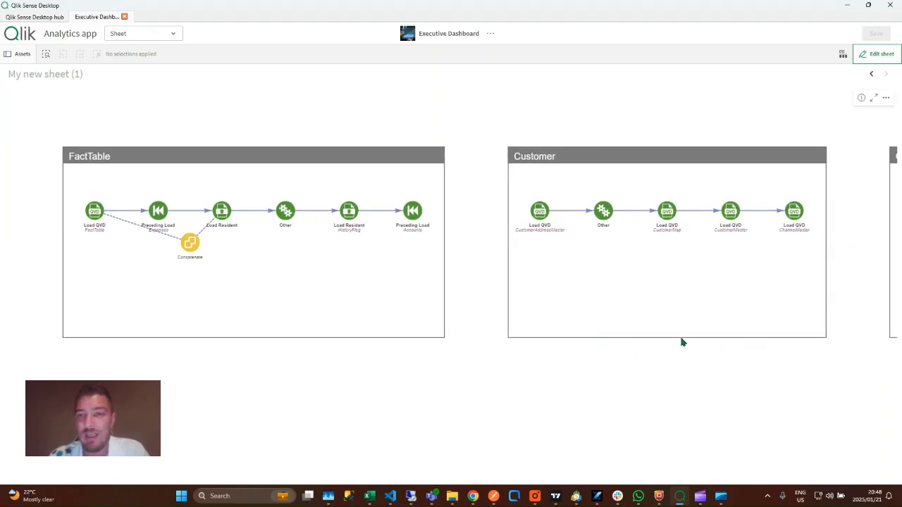
pyautogui.moveTo(714, 344); pyautogui.dragTo(580, 347)
pyautogui.scroll(-2, 568, 356)
pyautogui.moveTo(486, 360); pyautogui.dragTo(685, 330)
pyautogui.moveTo(355, 331); pyautogui.dragTo(606, 322)
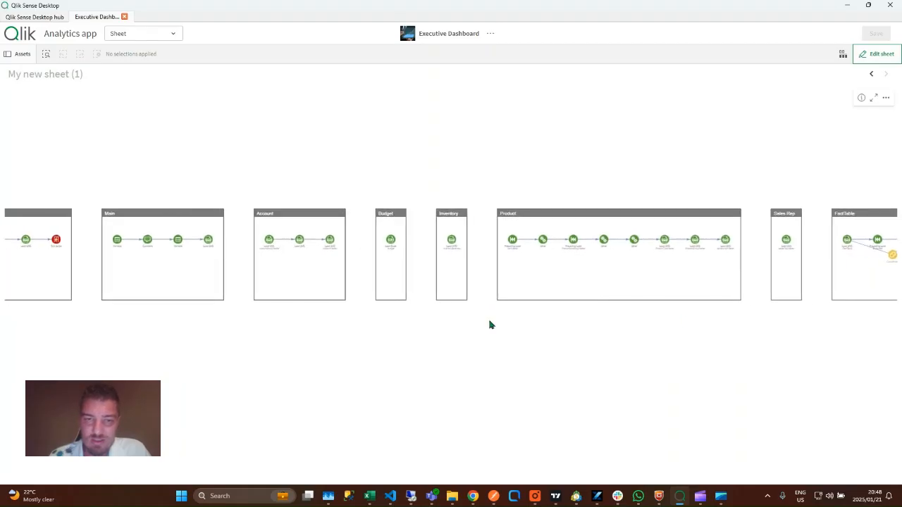
pyautogui.scroll(3, 511, 288)
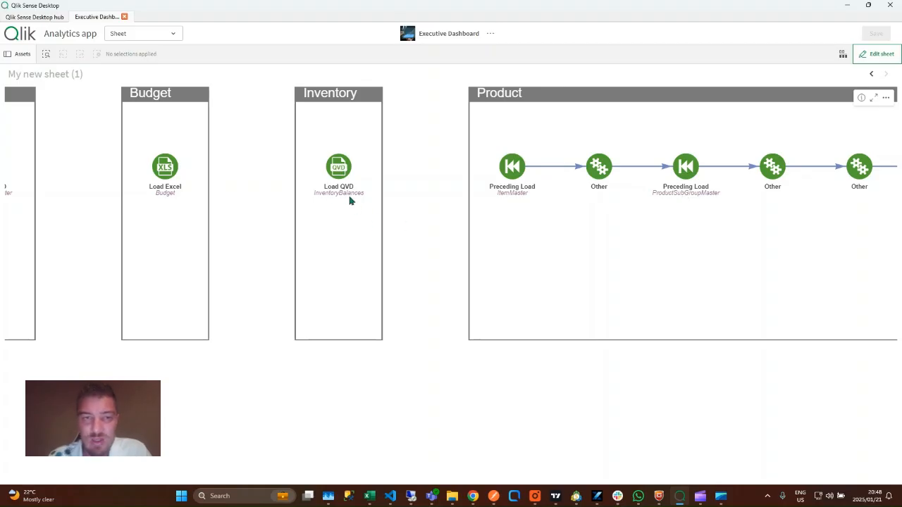
pyautogui.moveTo(402, 196); pyautogui.dragTo(447, 234)
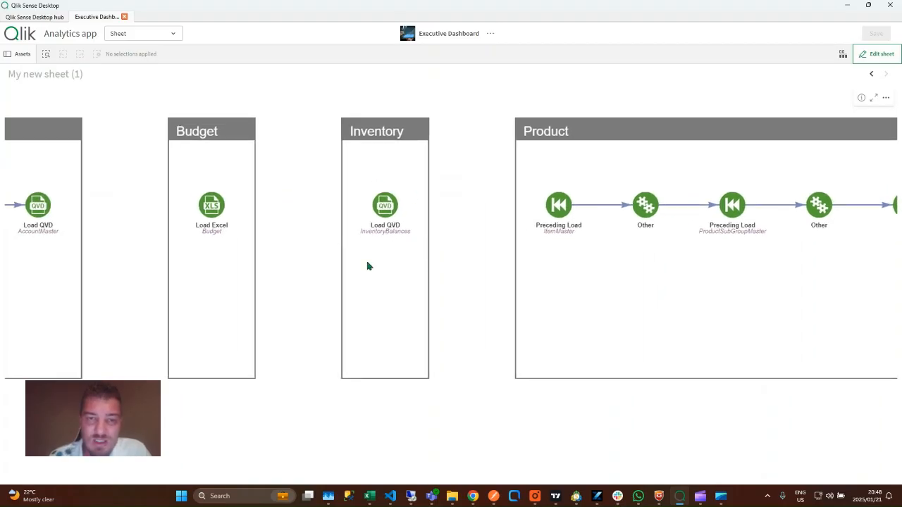
# Inspect the load scripts of the InventoryBalances and Budget nodes
pyautogui.click(382, 206)
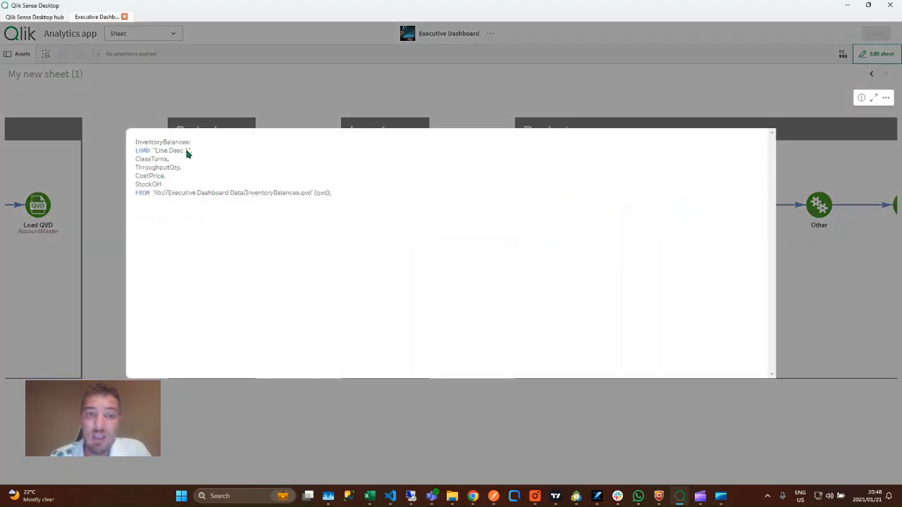
pyautogui.click(372, 96)
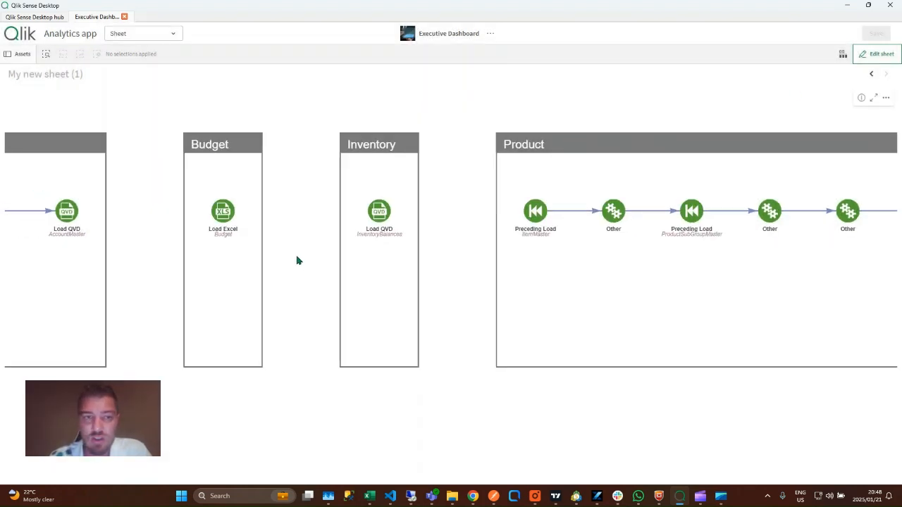
pyautogui.click(393, 213)
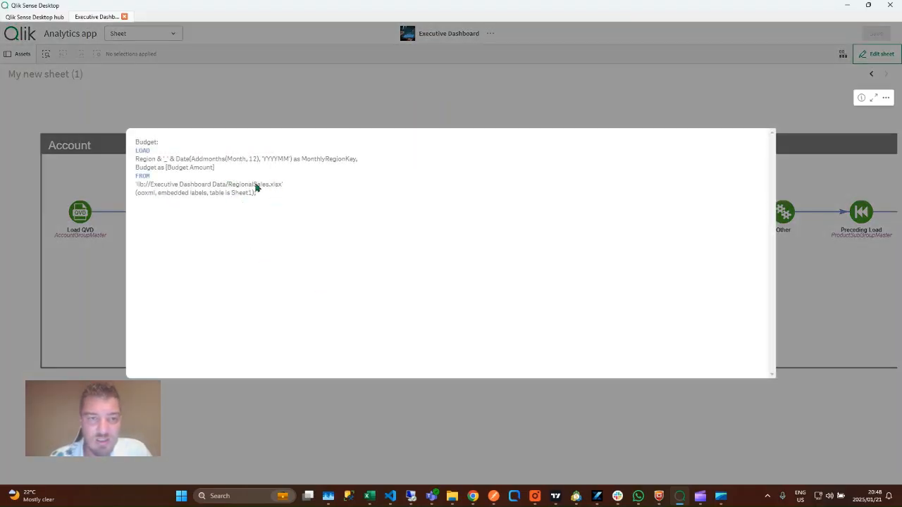
pyautogui.click(417, 122)
# Zoom in closely on the Load From QVDs lane
pyautogui.scroll(-5, 428, 224)
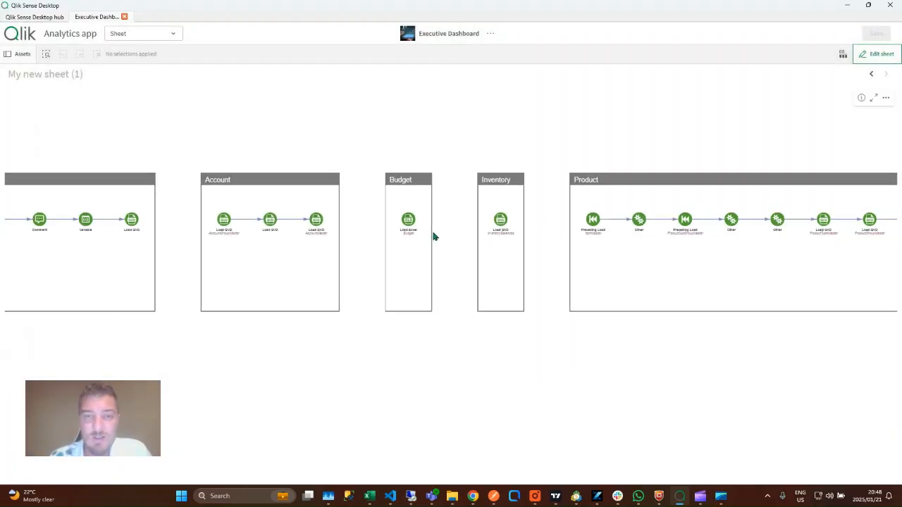
pyautogui.scroll(3, 390, 322)
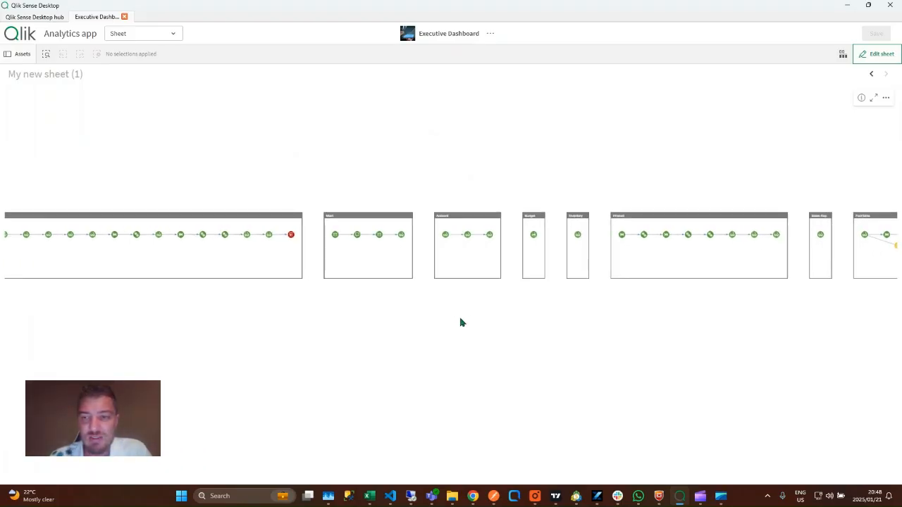
pyautogui.scroll(4, 287, 320)
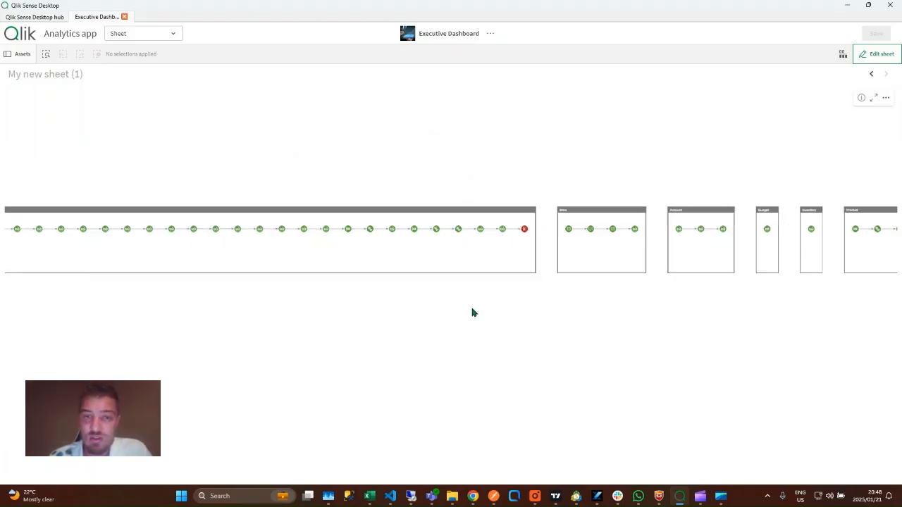
pyautogui.scroll(2, 471, 315)
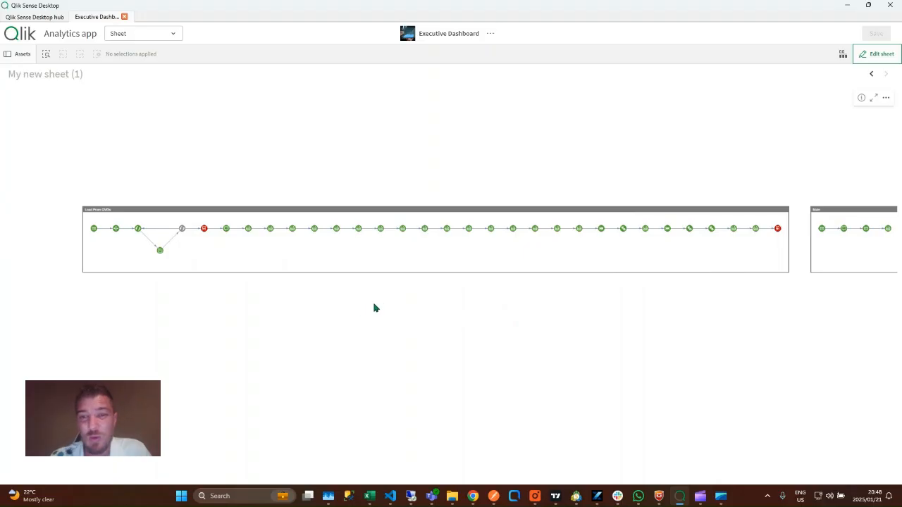
pyautogui.scroll(4, 329, 310)
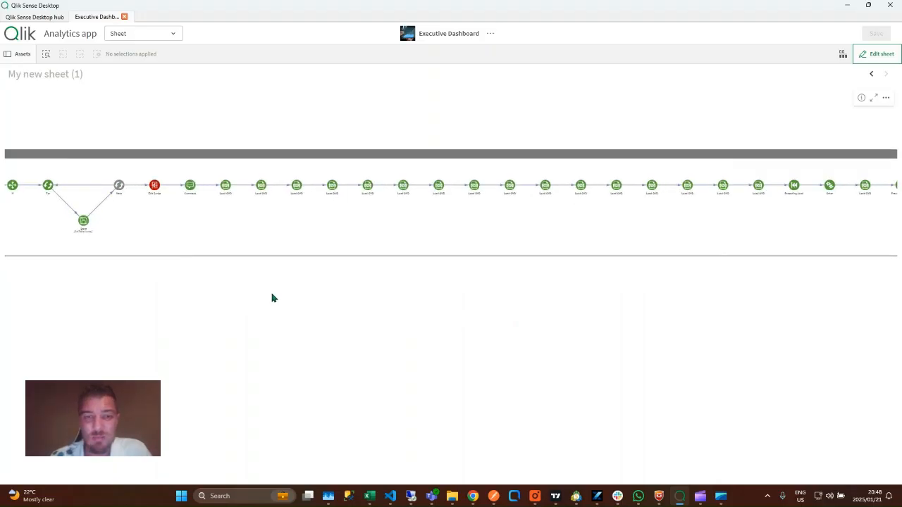
pyautogui.scroll(4, 335, 293)
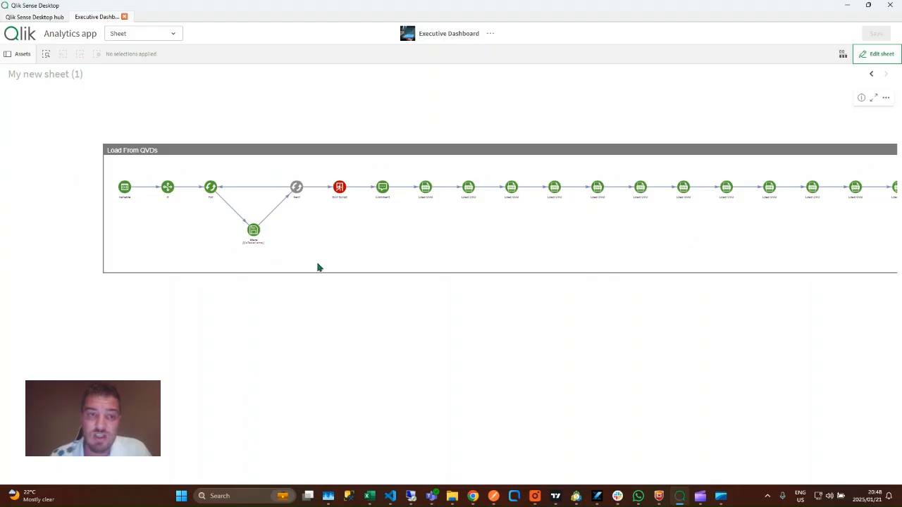
# Inspect the scripts behind the For loop and Store nodes
pyautogui.scroll(4, 282, 303)
pyautogui.click(271, 170)
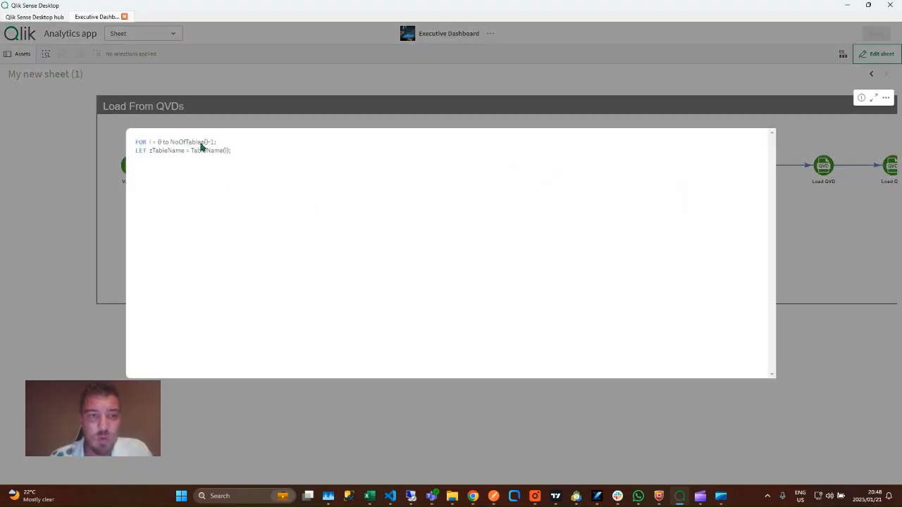
pyautogui.click(269, 86)
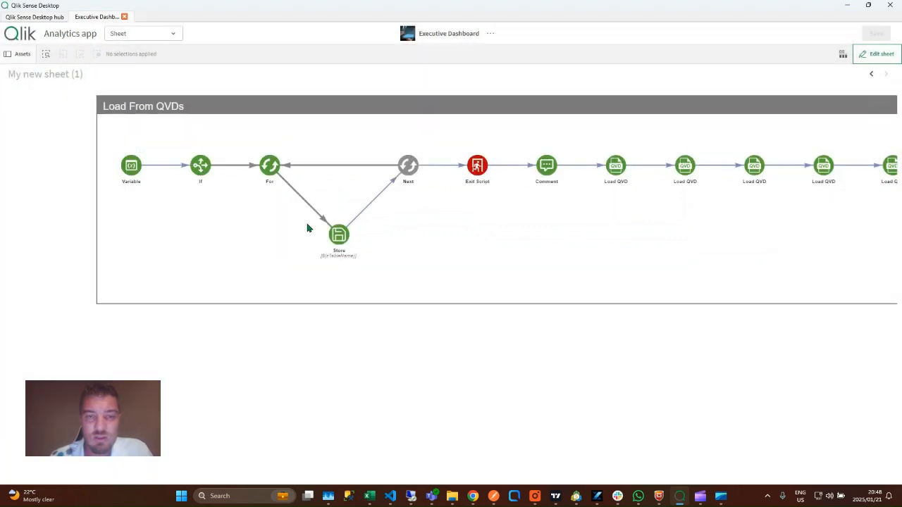
pyautogui.click(338, 236)
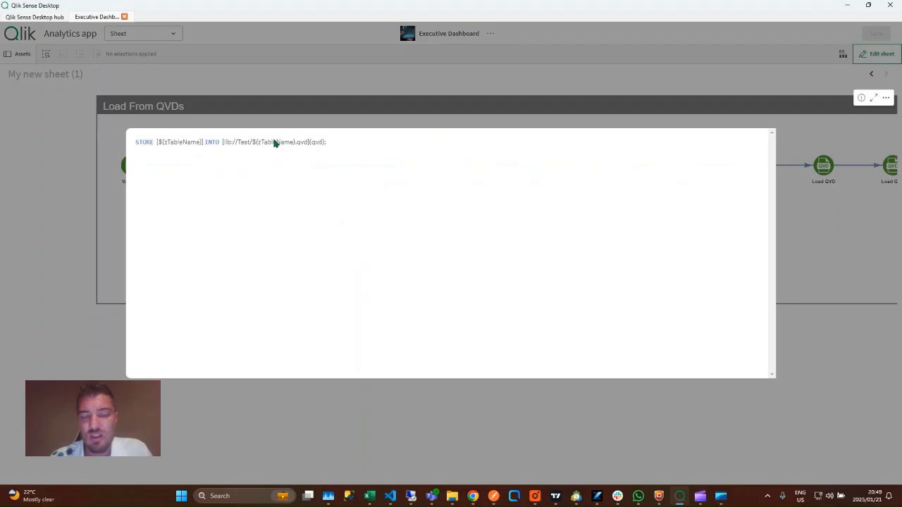
pyautogui.click(394, 90)
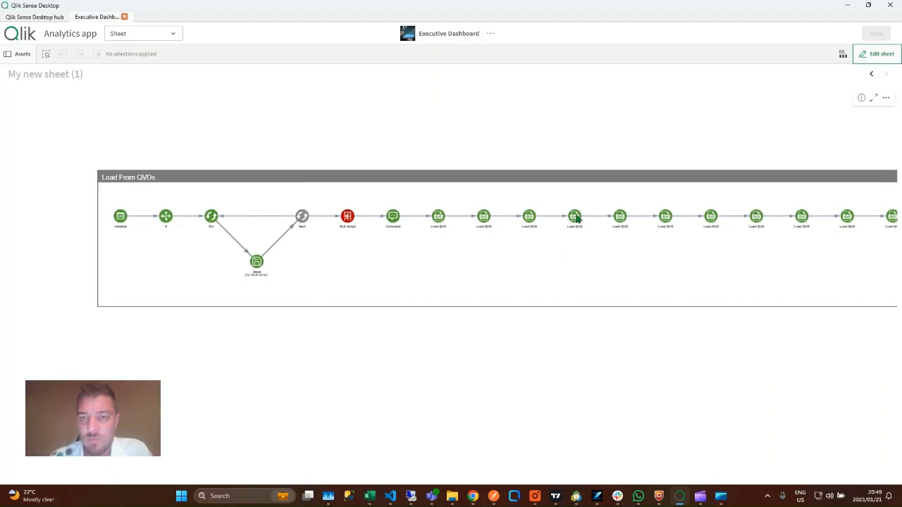
# Check the ARSummary-1.qvd Load QVD node's script, then zoom back out
pyautogui.click(576, 217)
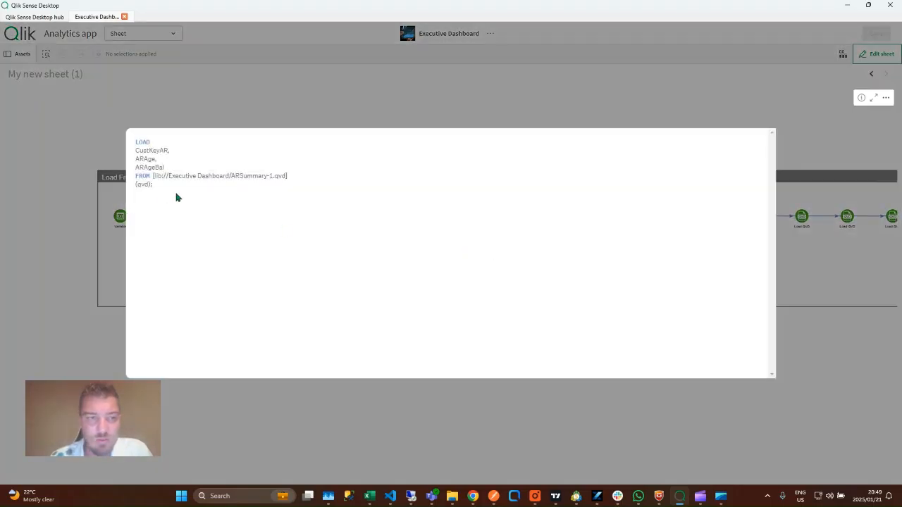
pyautogui.click(462, 115)
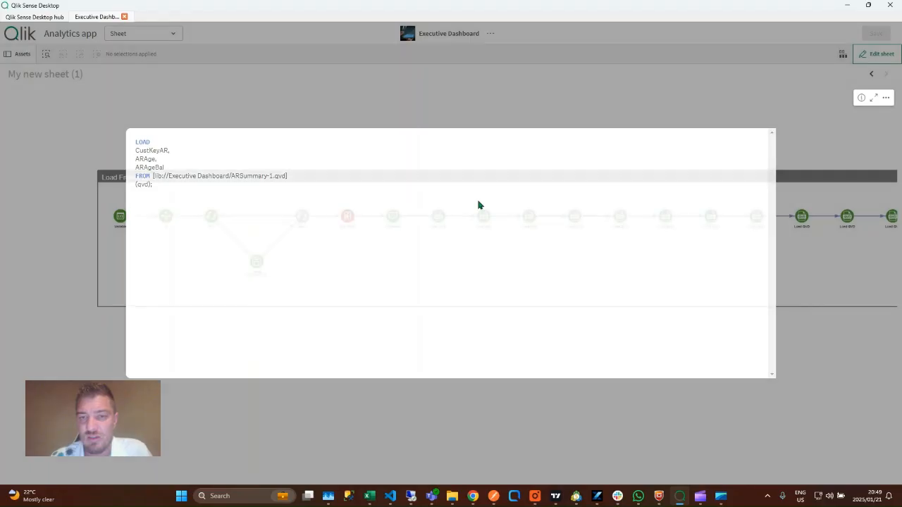
pyautogui.moveTo(491, 364); pyautogui.dragTo(564, 345)
pyautogui.scroll(-5, 564, 345)
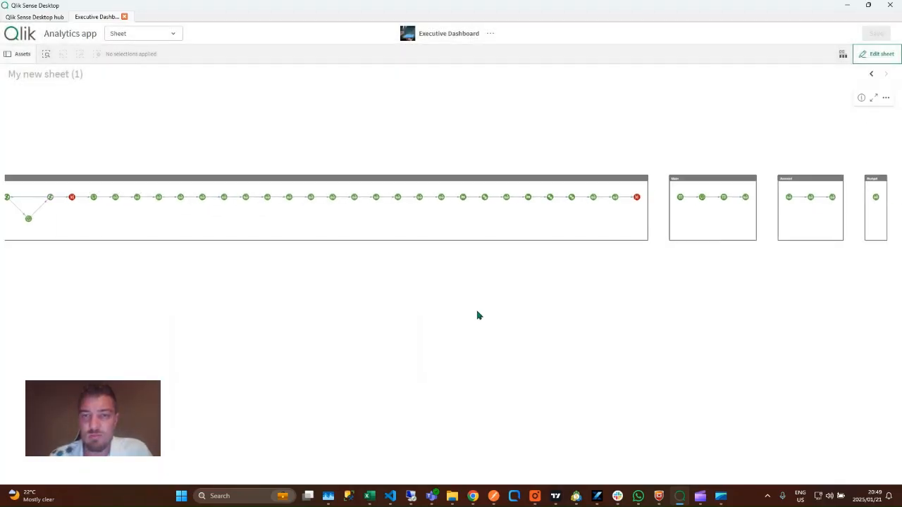
# Pan and zoom so every lineage lane fits centred across the sheet width
pyautogui.moveTo(561, 327); pyautogui.dragTo(497, 272)
pyautogui.scroll(2, 479, 274)
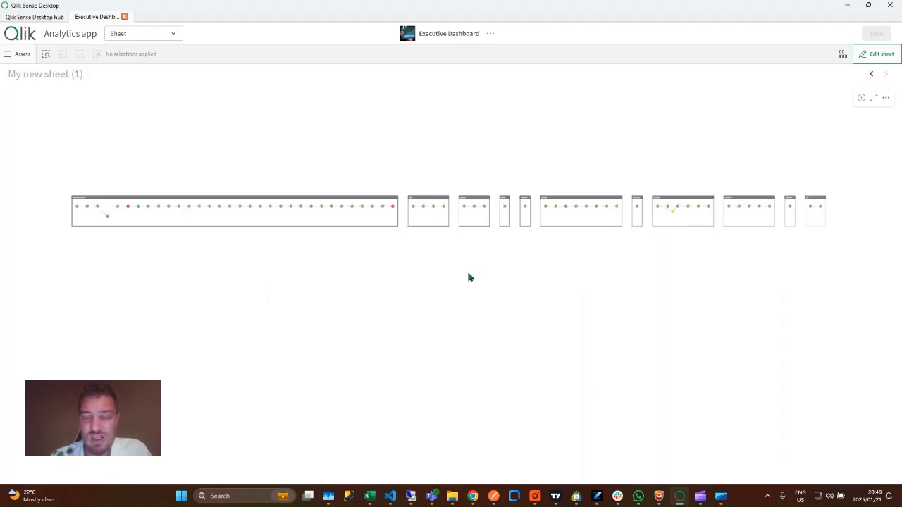
pyautogui.scroll(1, 415, 259)
pyautogui.moveTo(415, 260); pyautogui.dragTo(423, 280)
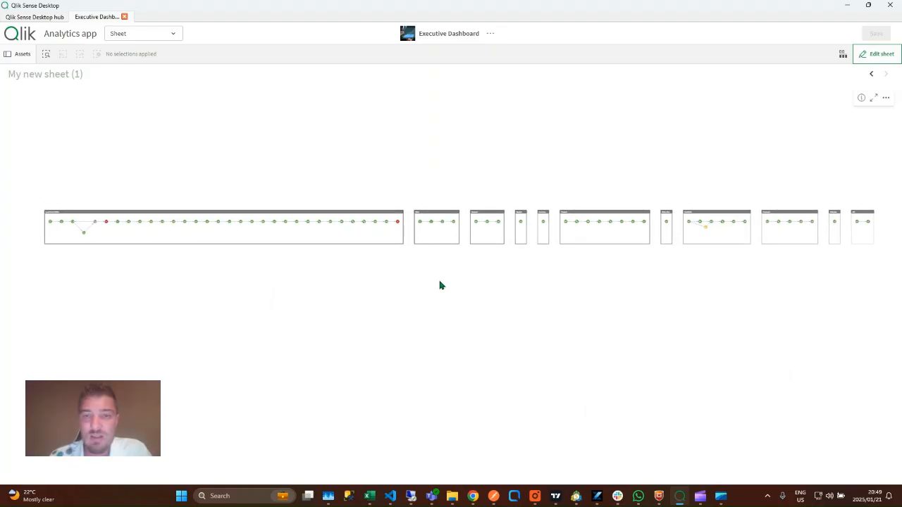